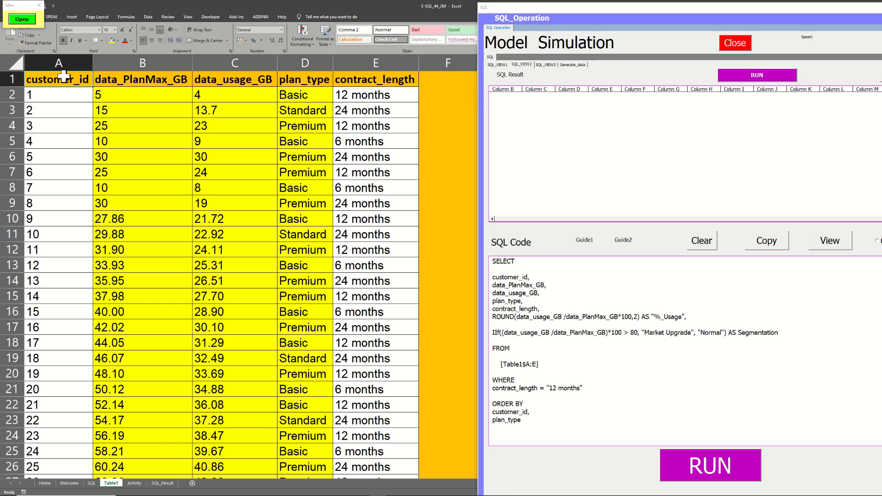
# Examine the Table1 columns for customer ID, maximum plan data, data usage, plan type and contract length
pyautogui.moveTo(51, 95); pyautogui.dragTo(55, 187)
pyautogui.click(120, 93)
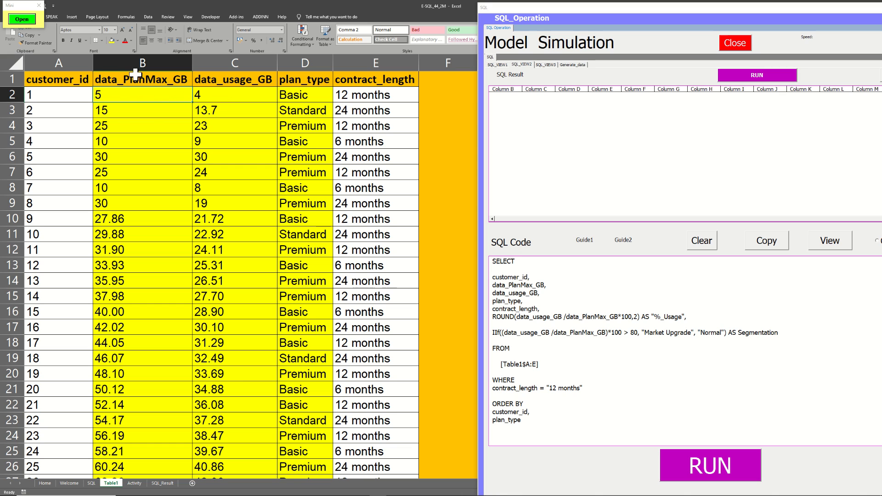
pyautogui.click(73, 63)
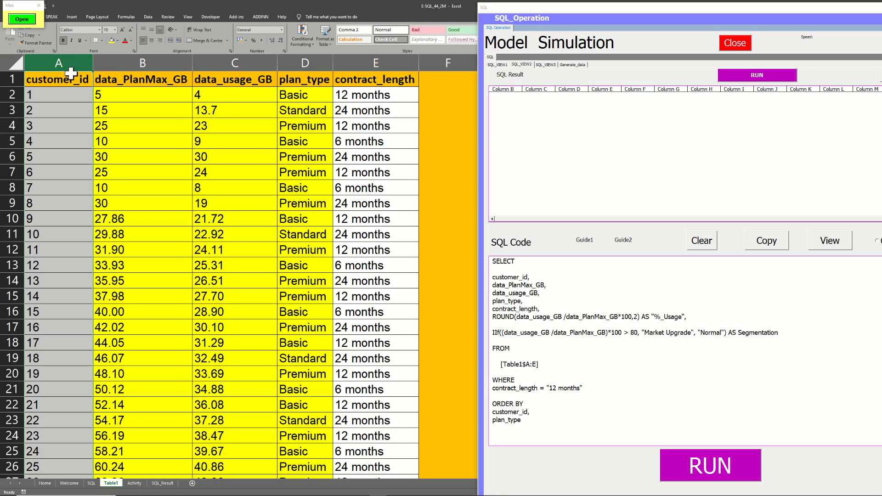
pyautogui.click(135, 60)
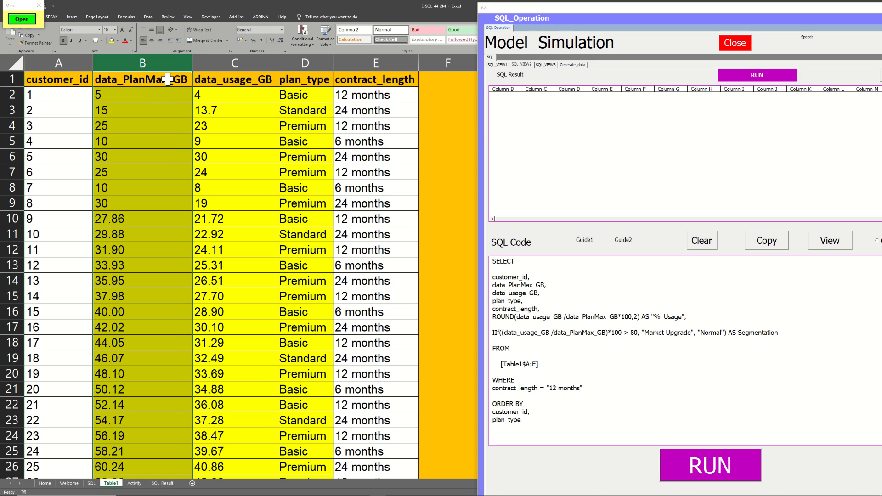
pyautogui.click(143, 94)
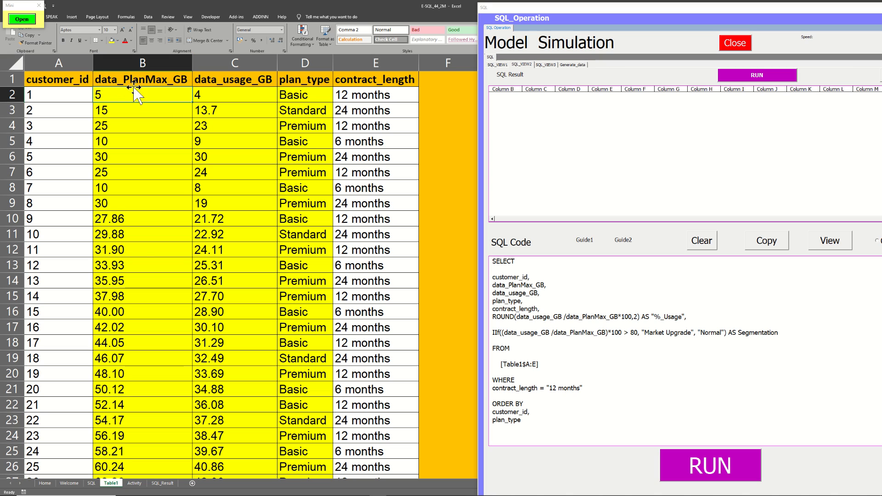
pyautogui.click(49, 94)
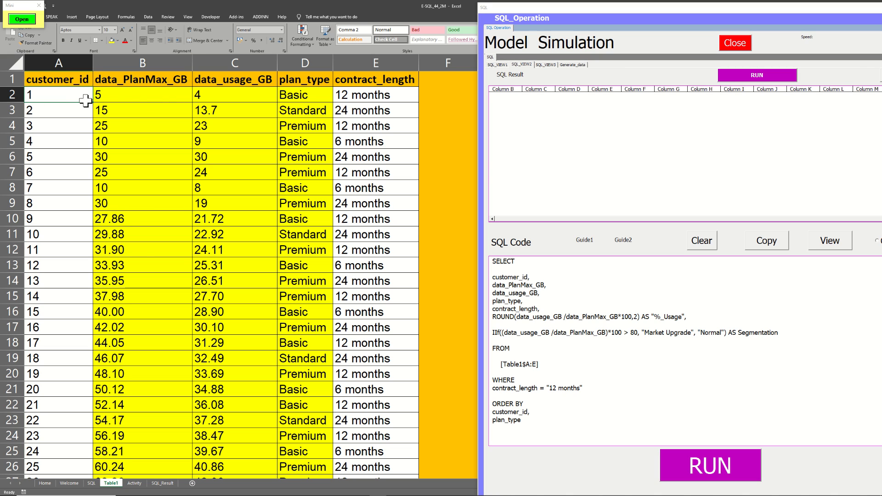
pyautogui.click(140, 94)
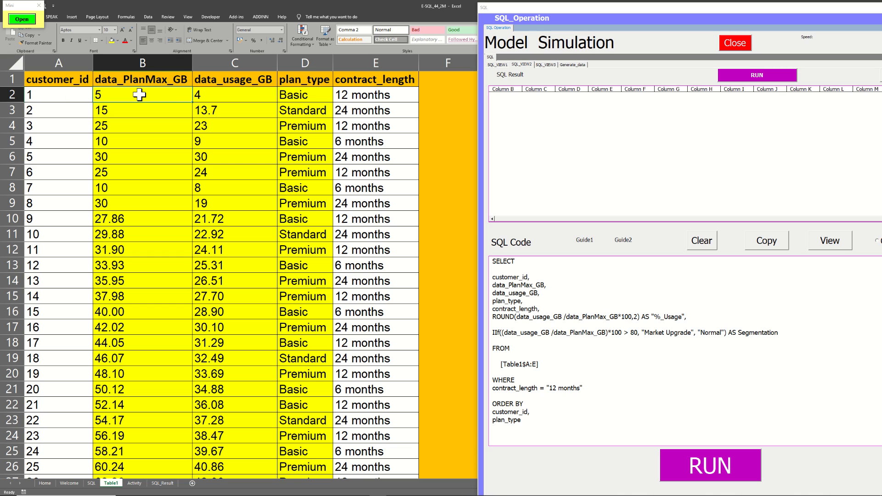
pyautogui.click(216, 95)
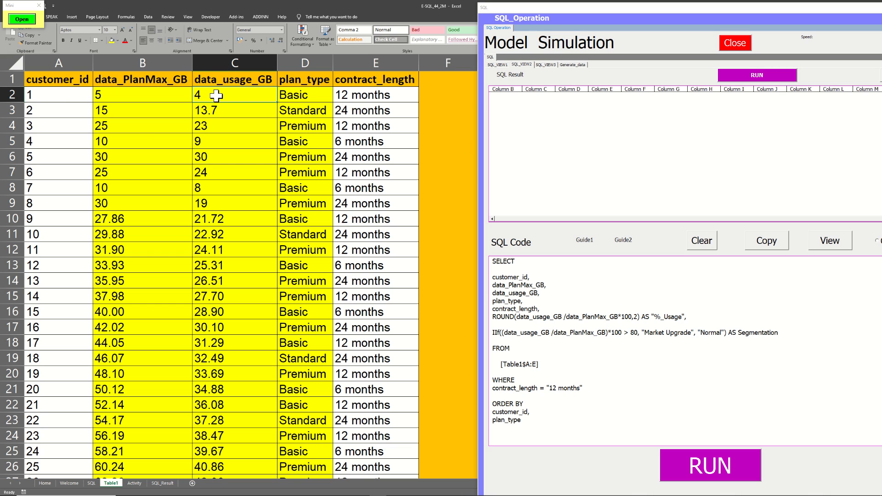
pyautogui.moveTo(167, 97); pyautogui.dragTo(209, 96)
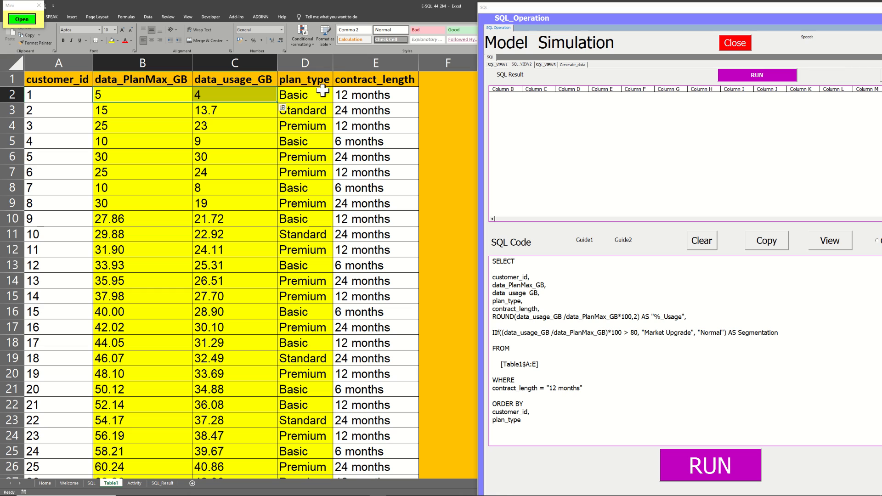
pyautogui.click(307, 63)
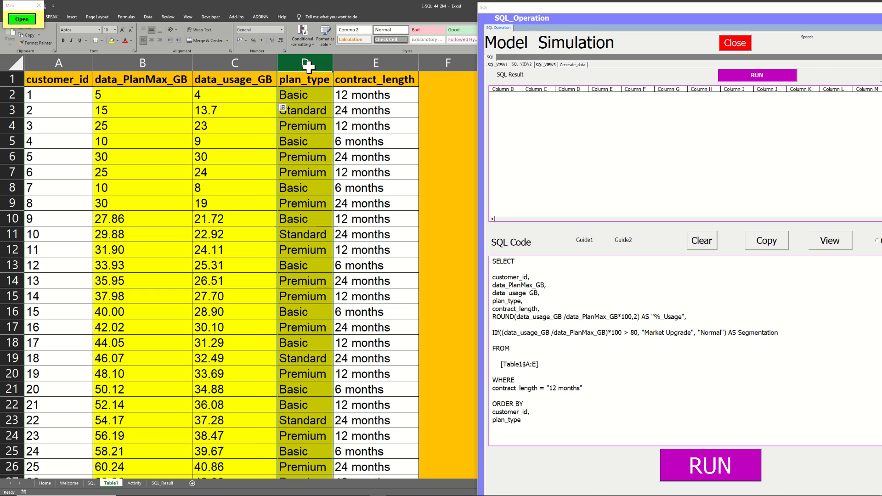
pyautogui.click(374, 64)
# Review individual customer records in Table1, including the rows for customers 1 and 6 and the usage values down to the last row
pyautogui.moveTo(364, 95)
pyautogui.mouseDown()
pyautogui.moveTo(409, 90)
pyautogui.moveTo(78, 94)
pyautogui.mouseUp()
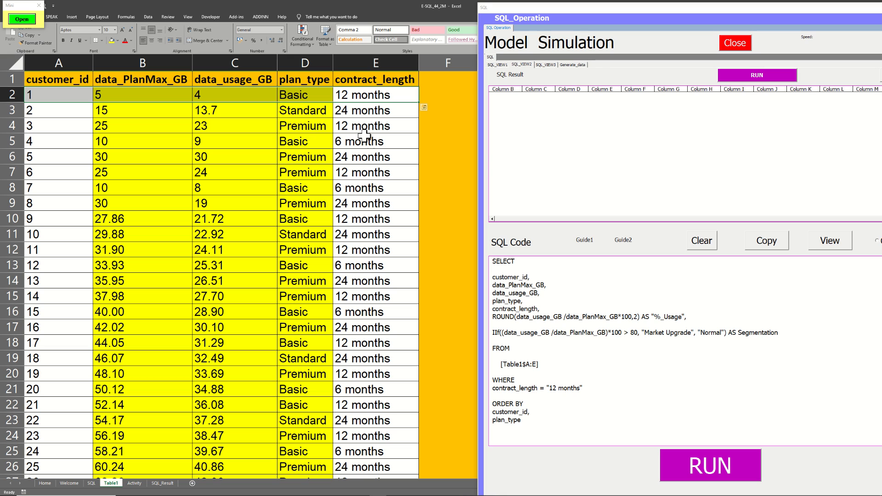
pyautogui.click(350, 173)
pyautogui.moveTo(351, 173); pyautogui.dragTo(40, 173)
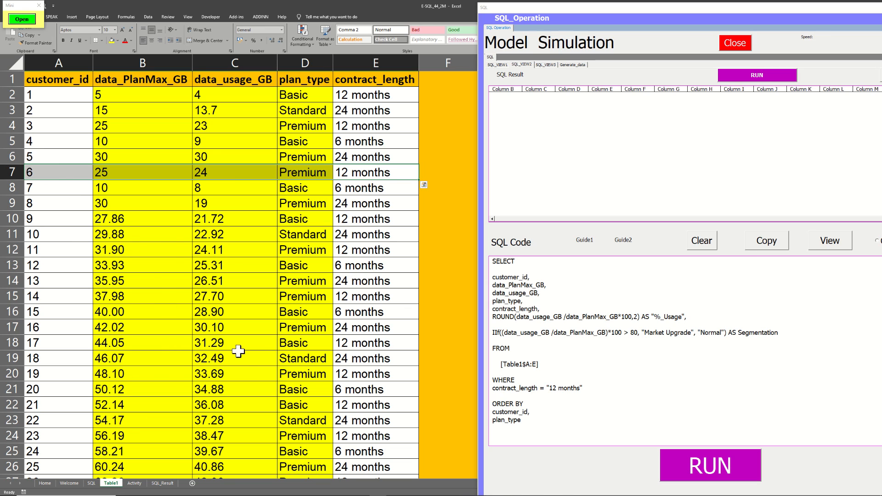
pyautogui.moveTo(265, 370); pyautogui.dragTo(233, 308)
pyautogui.moveTo(195, 358); pyautogui.dragTo(207, 407)
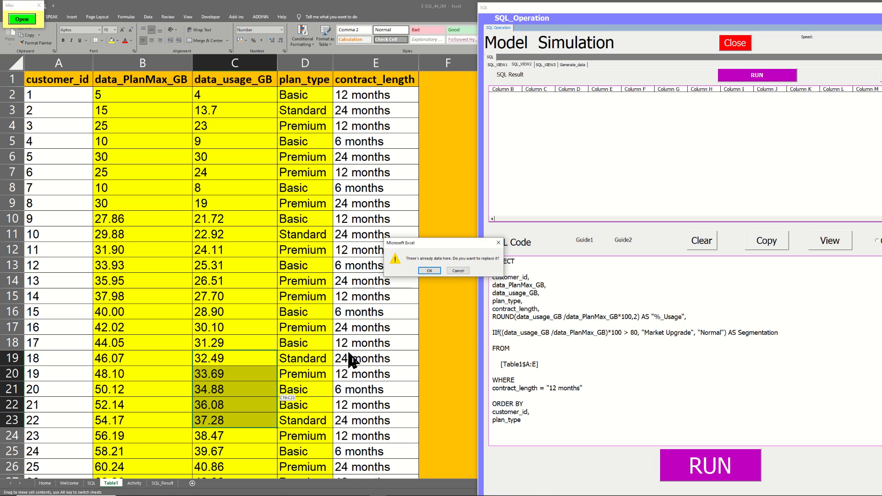
pyautogui.click(457, 271)
pyautogui.click(250, 360)
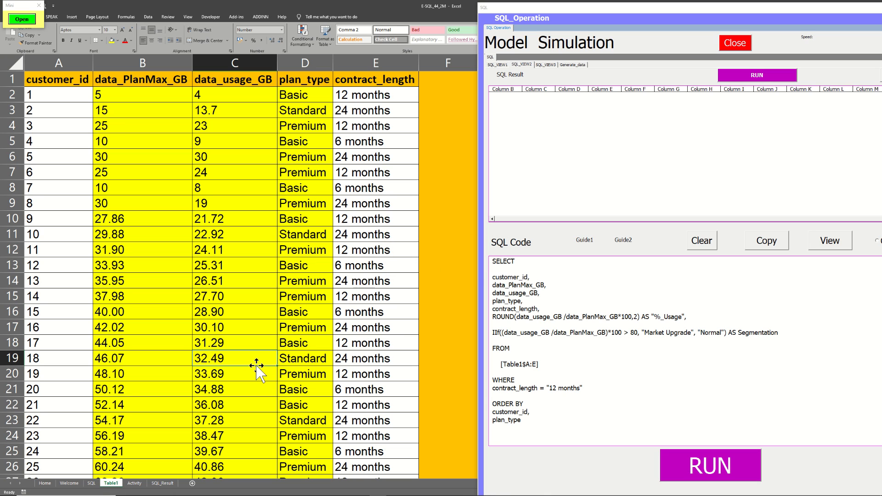
pyautogui.moveTo(248, 388)
pyautogui.mouseDown()
pyautogui.moveTo(252, 406)
pyautogui.moveTo(210, 492)
pyautogui.moveTo(223, 416)
pyautogui.mouseUp()
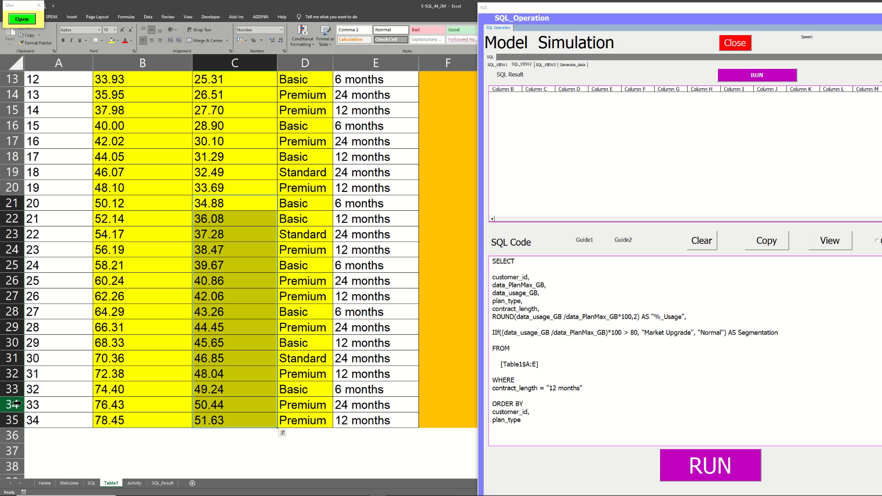
pyautogui.moveTo(68, 433); pyautogui.dragTo(104, 5)
pyautogui.click(109, 79)
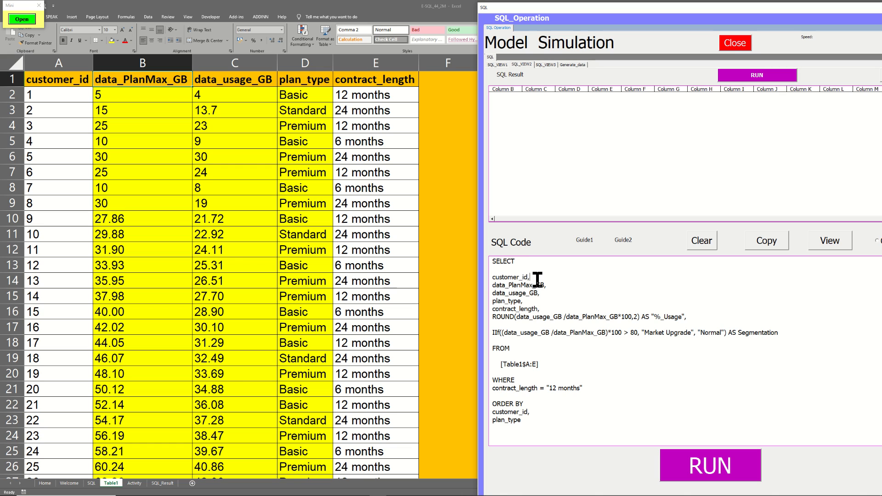
# Compare the field names in the query's SELECT list, from customer_id to contract_length, with the matching worksheet columns
pyautogui.moveTo(542, 278); pyautogui.dragTo(492, 278)
pyautogui.click(73, 61)
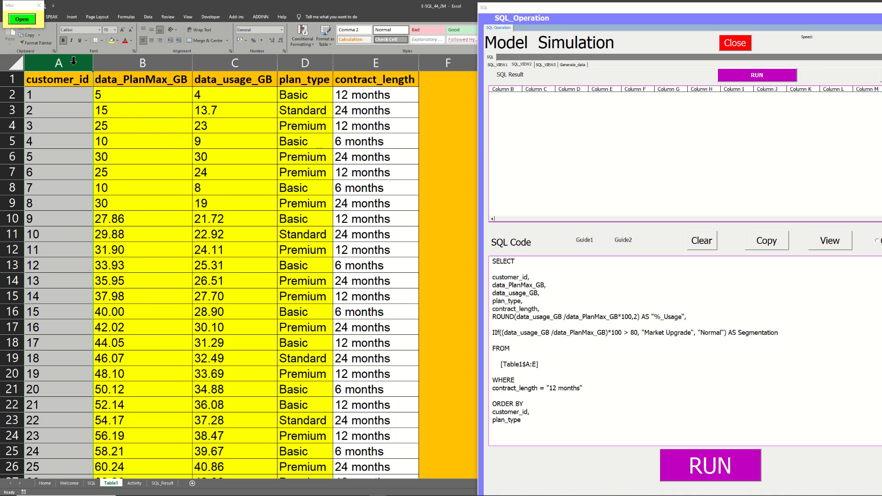
pyautogui.moveTo(553, 285); pyautogui.dragTo(492, 285)
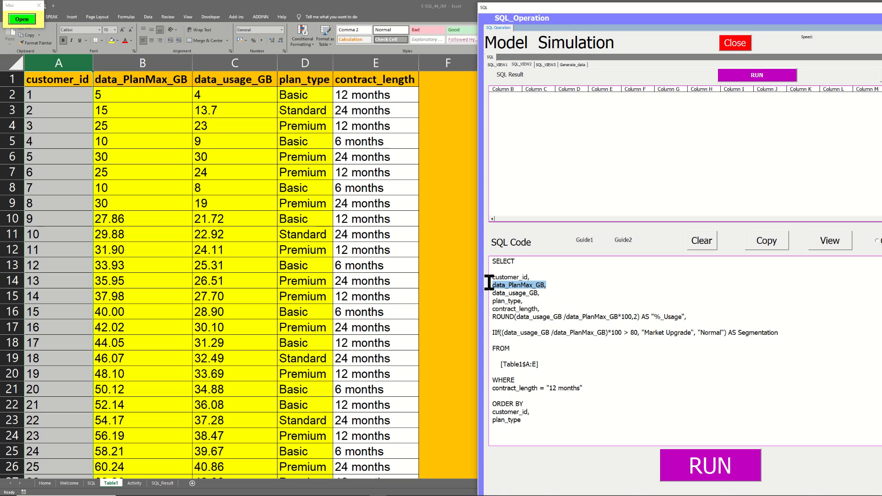
pyautogui.click(167, 63)
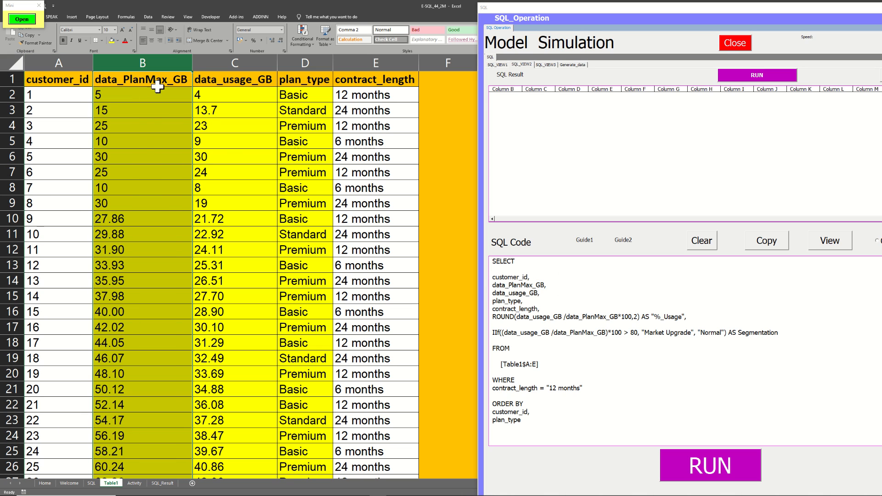
pyautogui.moveTo(554, 296); pyautogui.dragTo(486, 289)
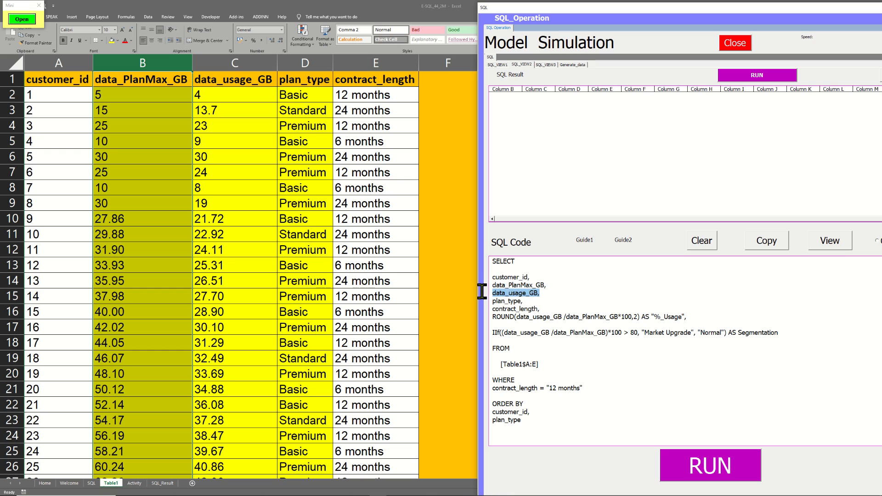
pyautogui.click(250, 63)
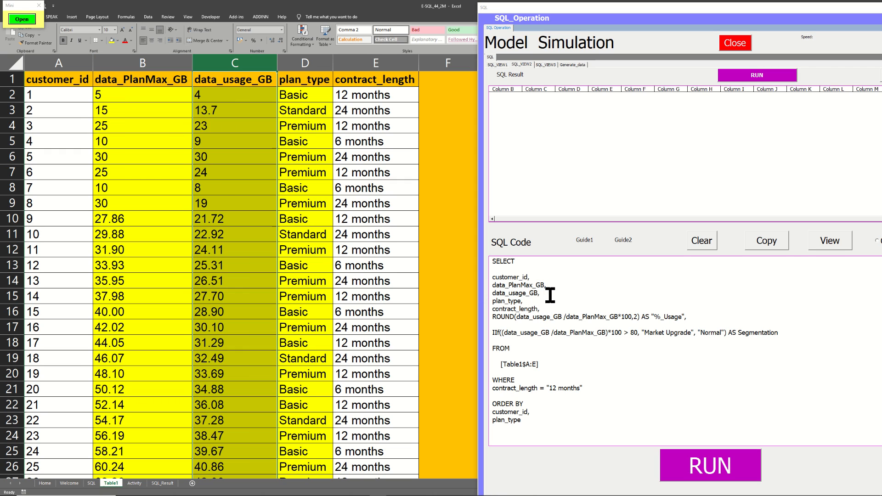
pyautogui.moveTo(528, 301); pyautogui.dragTo(489, 301)
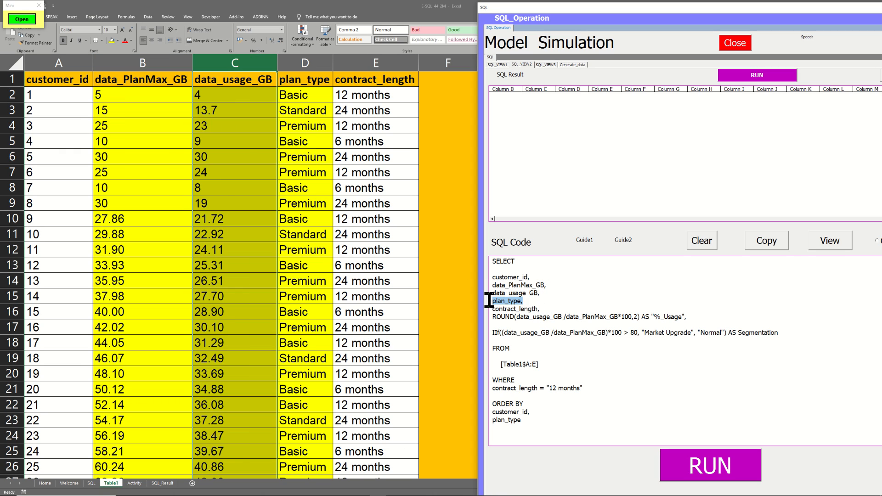
pyautogui.click(390, 57)
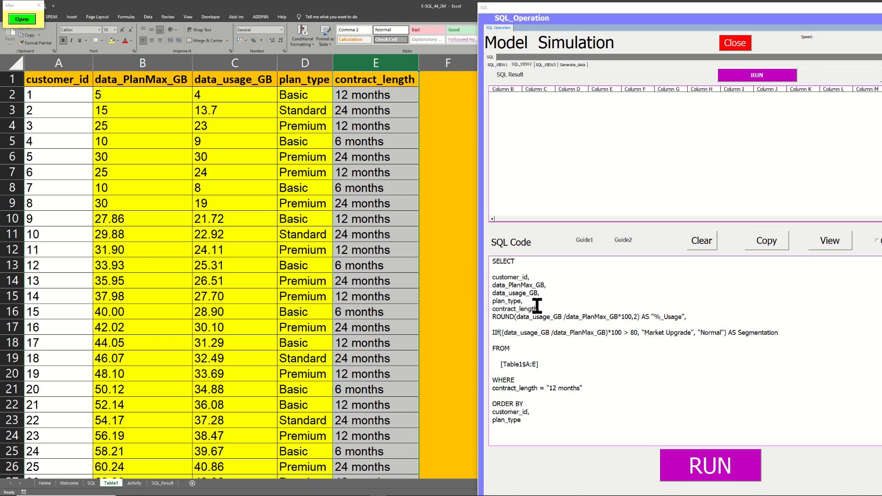
pyautogui.moveTo(539, 308); pyautogui.dragTo(494, 310)
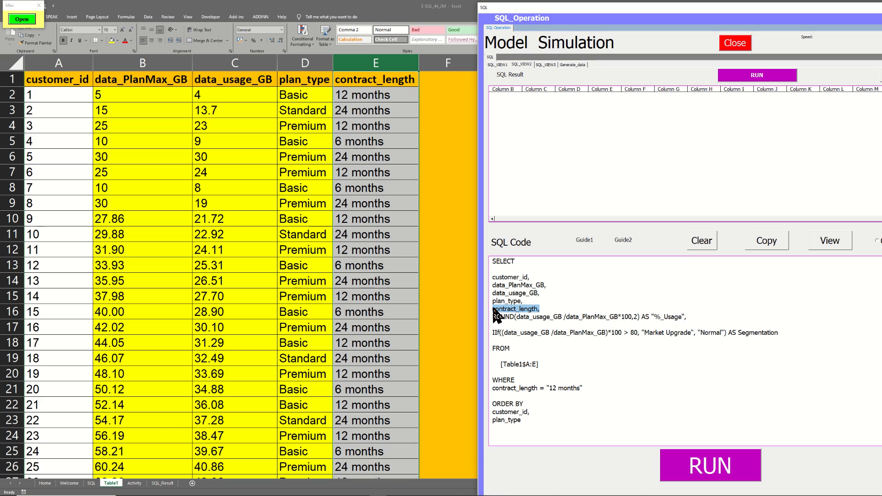
# Insert a blank line in the SQL code between contract_length and the ROUND expression
pyautogui.click(556, 310)
pyautogui.press('Return')
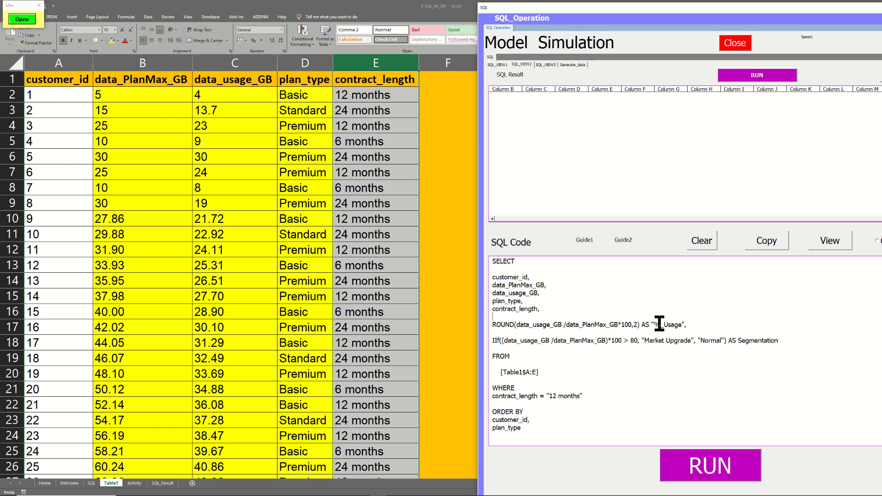
pyautogui.moveTo(702, 317); pyautogui.dragTo(493, 325)
# Examine the ROUND expression for "%_Usage" and the IIf expression that labels Segmentation as "Market Upgrade" or "Normal"
pyautogui.click(164, 94)
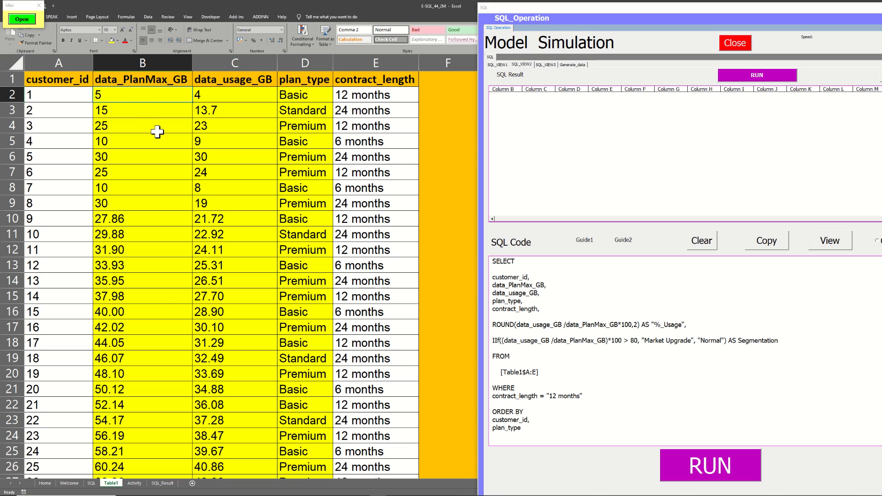
pyautogui.moveTo(688, 325); pyautogui.dragTo(487, 324)
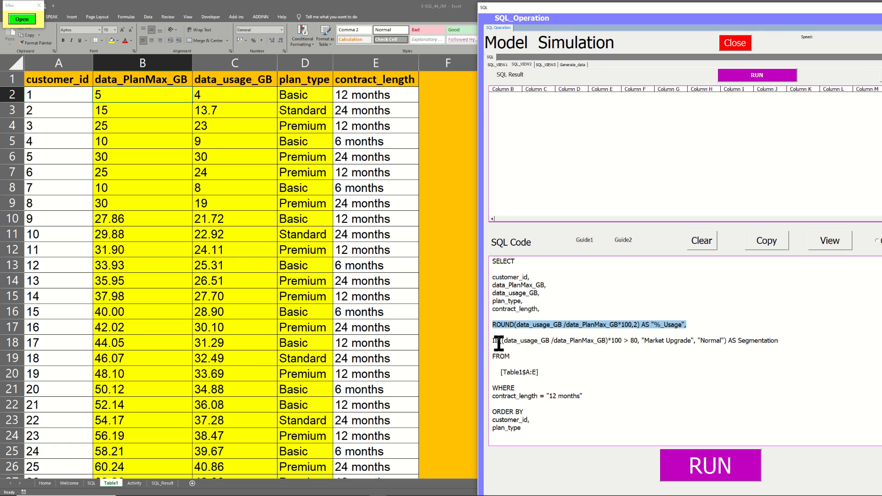
pyautogui.moveTo(779, 340); pyautogui.dragTo(489, 340)
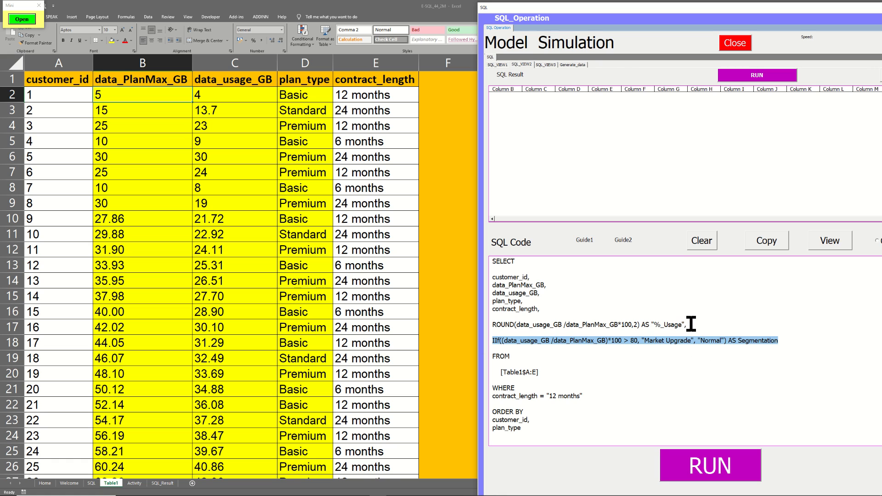
pyautogui.moveTo(687, 324); pyautogui.dragTo(494, 324)
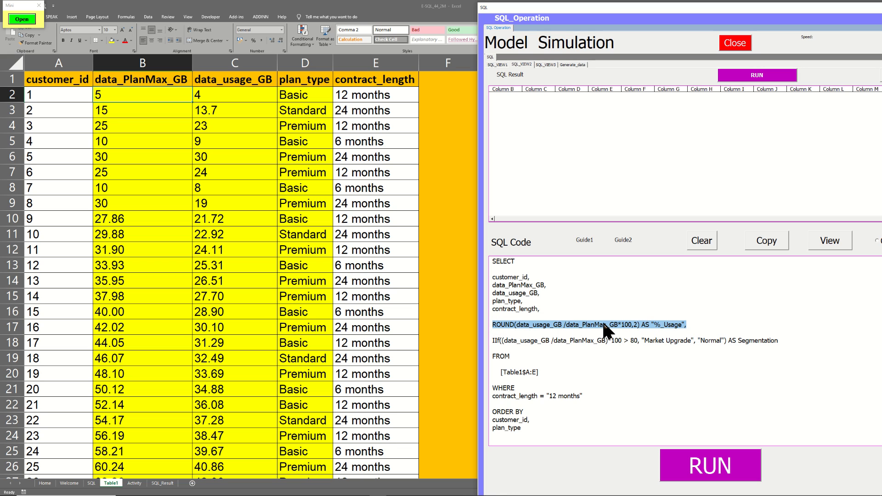
pyautogui.click(635, 347)
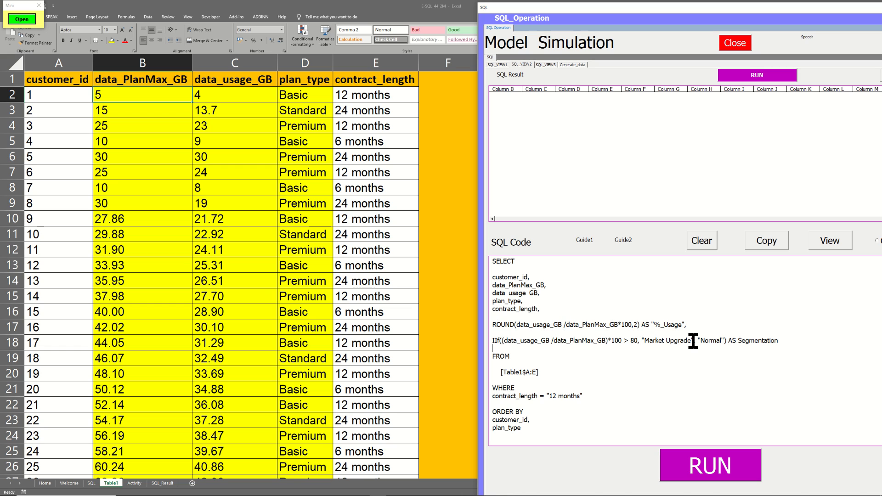
pyautogui.moveTo(692, 340); pyautogui.dragTo(646, 344)
pyautogui.click(713, 340)
pyautogui.click(738, 341)
# Review the query's FROM range, the WHERE filter on contract_length and the ORDER BY fields
pyautogui.moveTo(549, 372); pyautogui.dragTo(498, 374)
pyautogui.click(513, 373)
pyautogui.moveTo(584, 396); pyautogui.dragTo(488, 395)
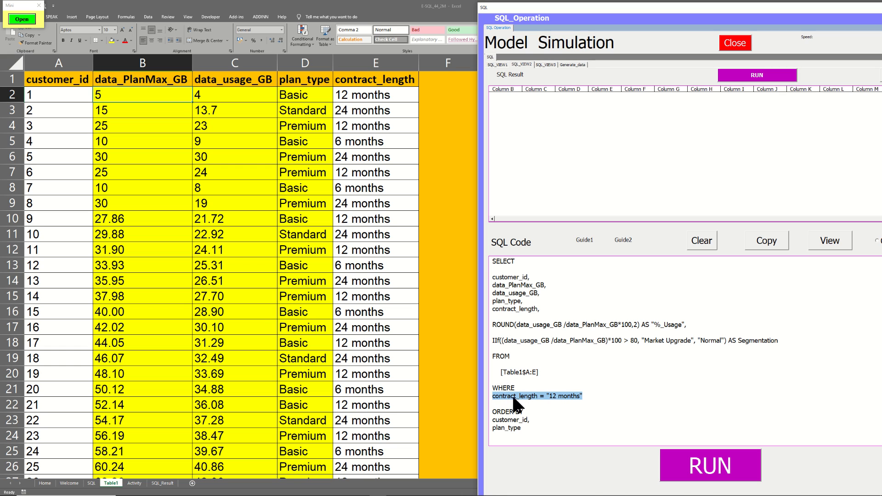
pyautogui.click(550, 397)
pyautogui.click(387, 60)
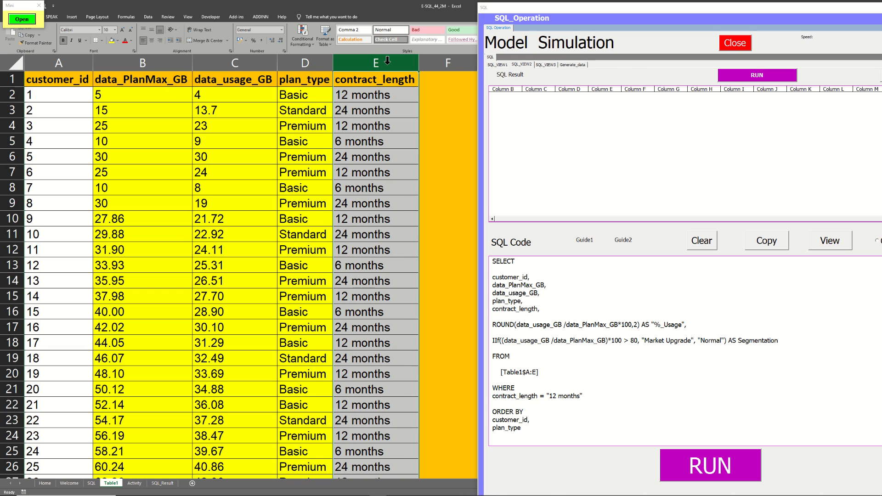
pyautogui.click(531, 406)
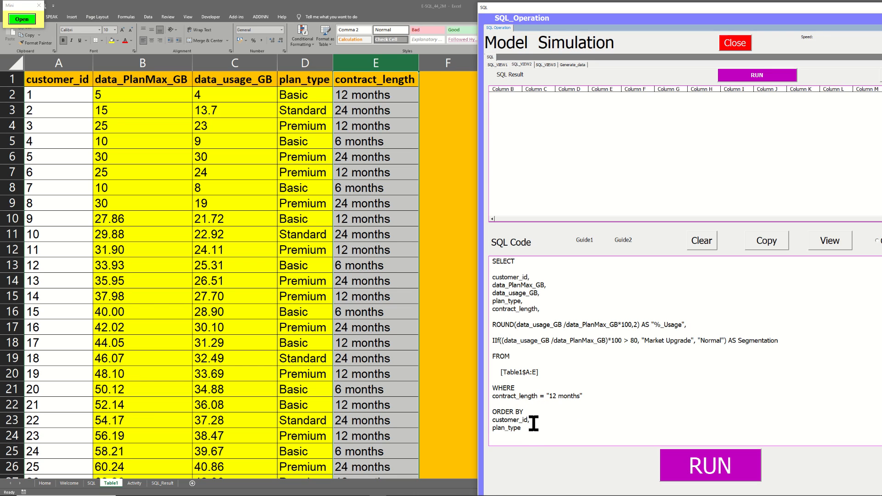
pyautogui.moveTo(529, 429); pyautogui.dragTo(491, 418)
pyautogui.click(557, 381)
# Run the SQL query and delete the chart covering the result table on the SQL_Result sheet
pyautogui.click(730, 478)
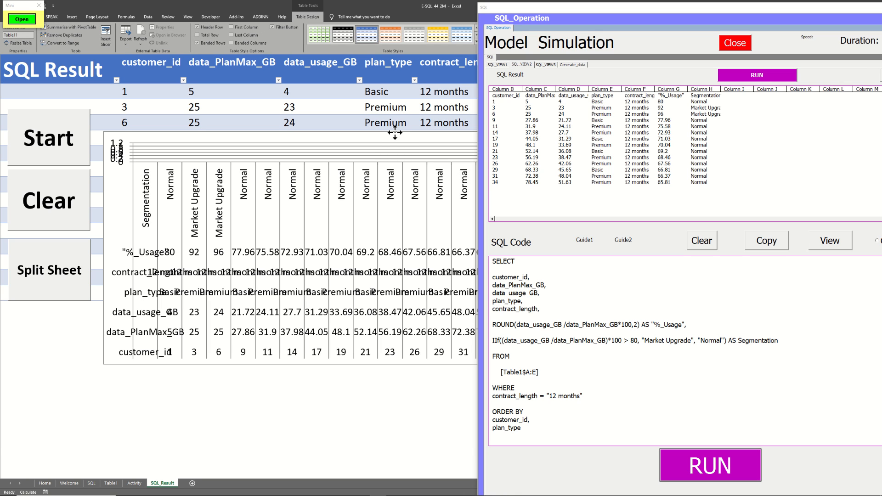
pyautogui.moveTo(397, 134); pyautogui.dragTo(378, 167)
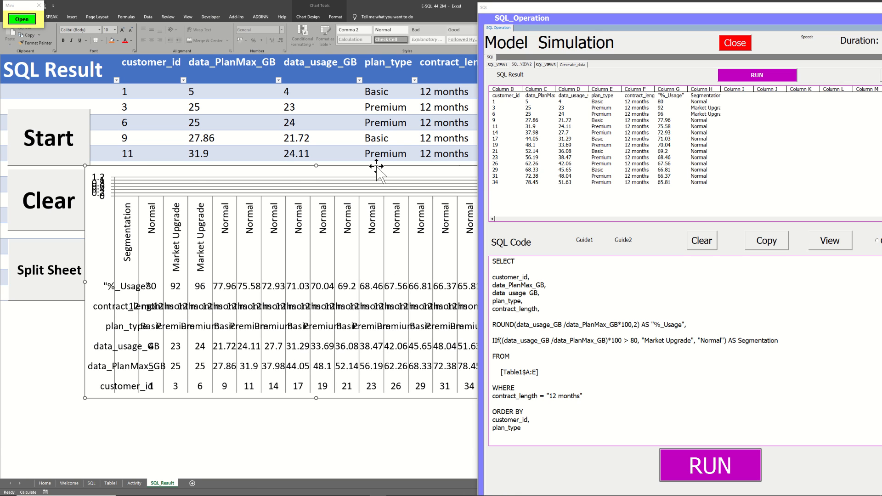
pyautogui.press('Delete')
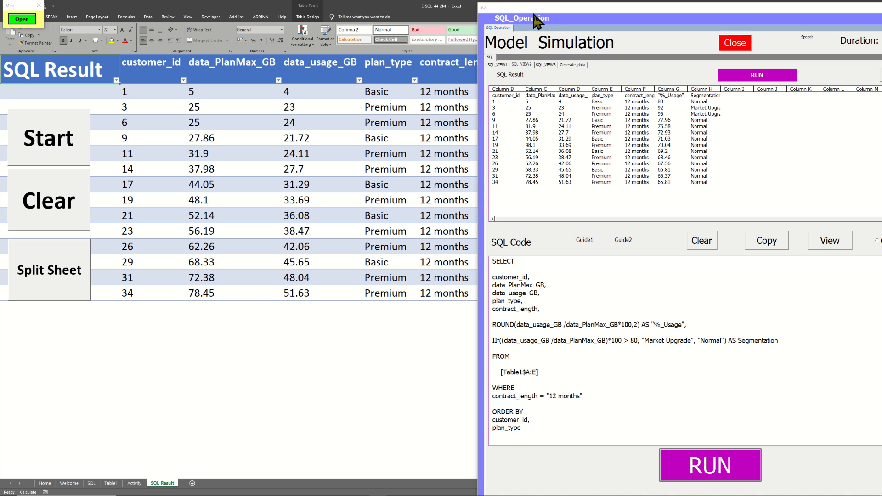
# Uncover the SQL_Result table and review its columns, comparing data_usage_GB and data_PlanMax_GB with the "%_Usage" and Segmentation columns
pyautogui.moveTo(549, 19); pyautogui.dragTo(315, 36)
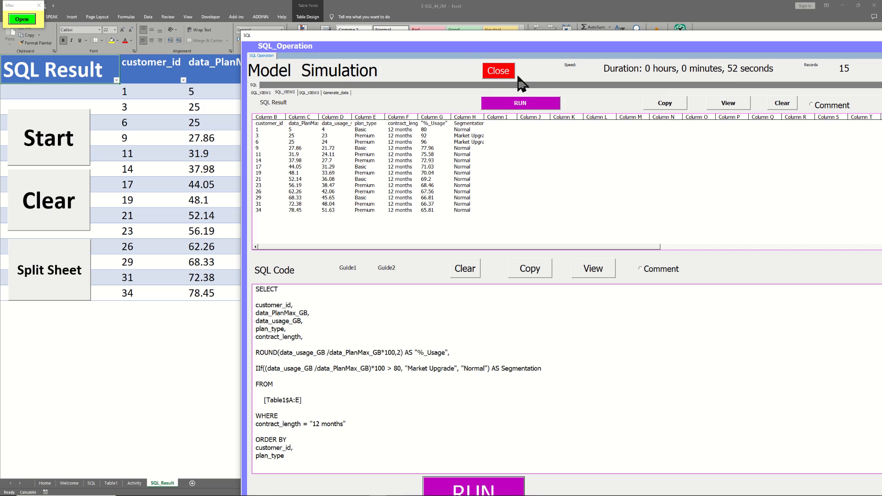
pyautogui.moveTo(441, 42); pyautogui.dragTo(849, 15)
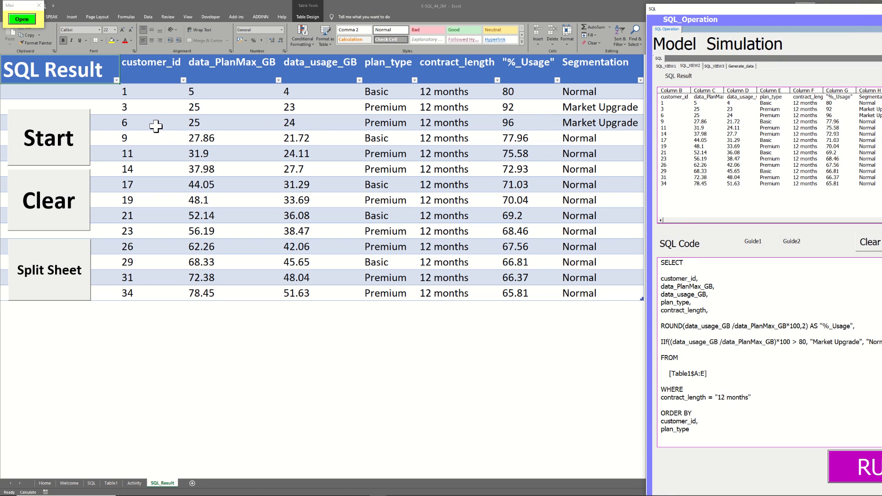
pyautogui.moveTo(151, 62); pyautogui.dragTo(444, 292)
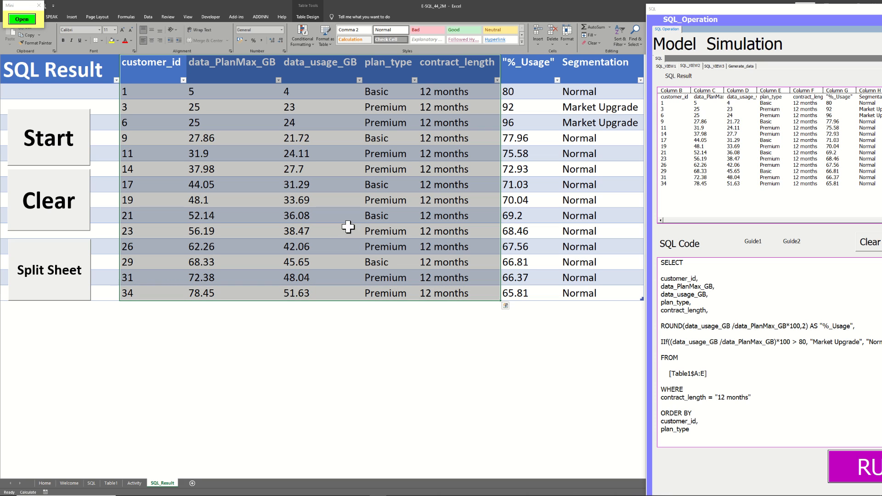
pyautogui.click(520, 92)
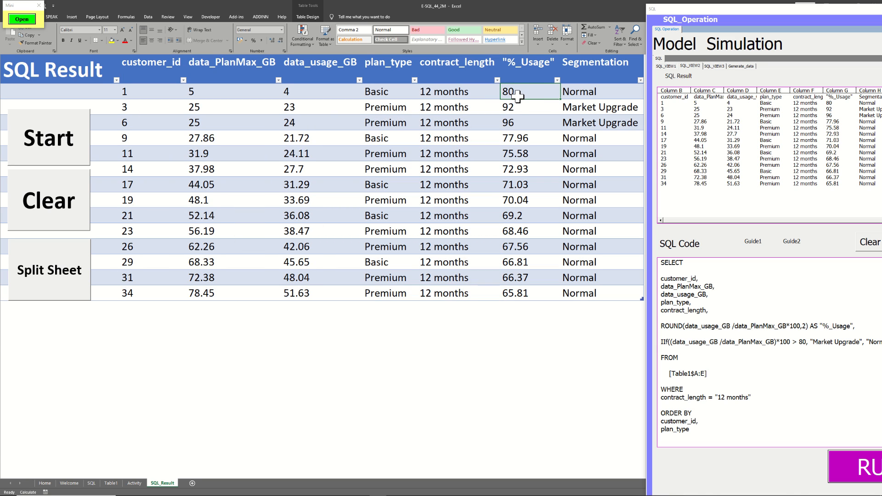
pyautogui.click(283, 91)
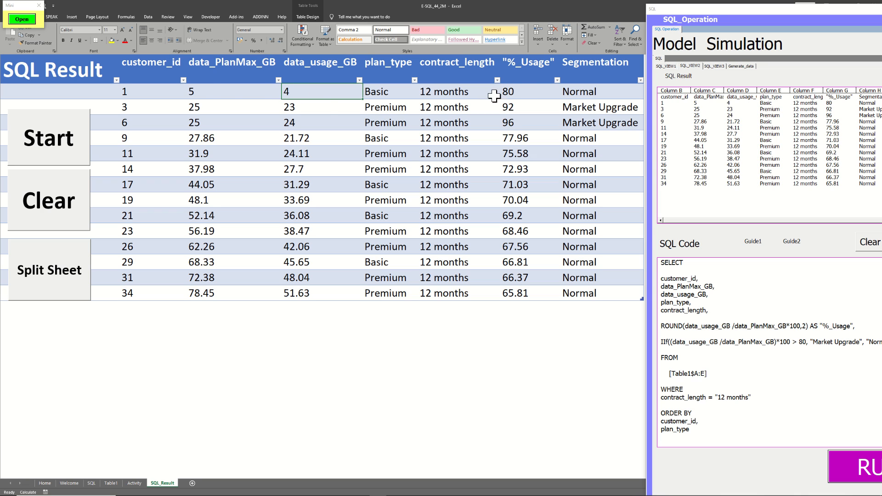
pyautogui.click(194, 92)
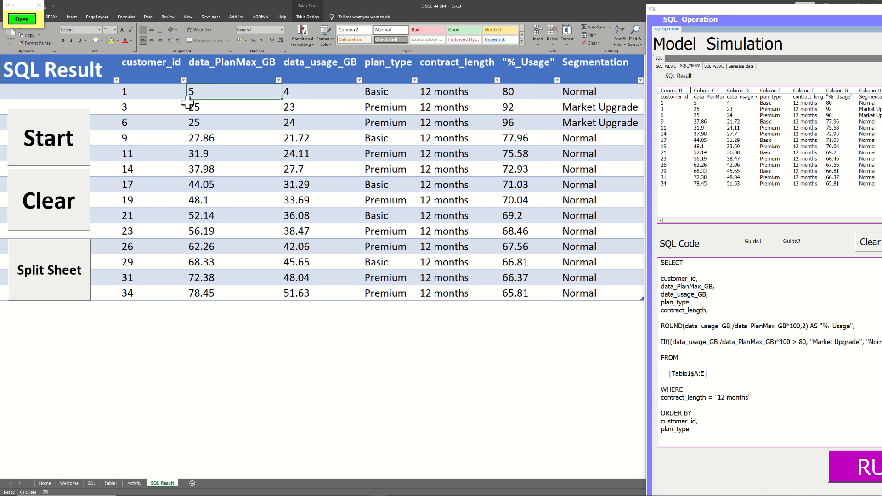
pyautogui.click(521, 91)
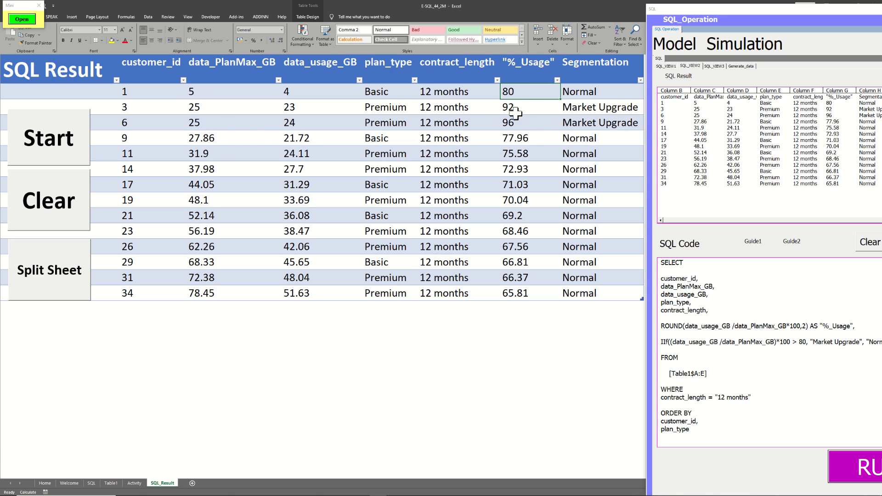
pyautogui.moveTo(518, 92); pyautogui.dragTo(524, 290)
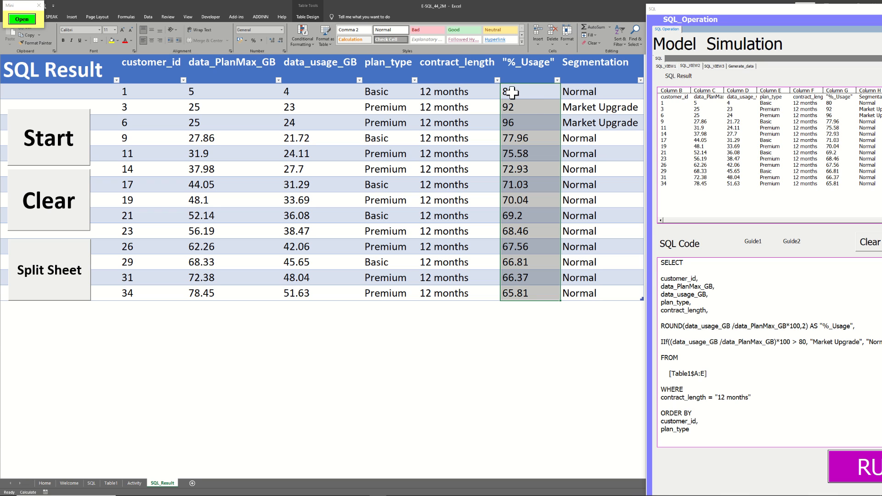
pyautogui.click(587, 113)
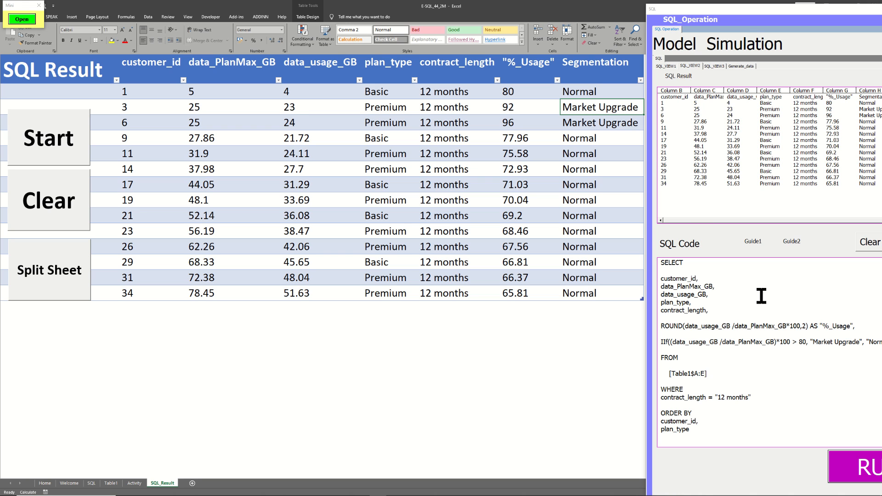
# Examine the IIf expression in SQL_VIEW1 and check it against the "%_Usage" and Segmentation values in the first three result rows
pyautogui.moveTo(748, 21); pyautogui.dragTo(679, 45)
pyautogui.click(596, 98)
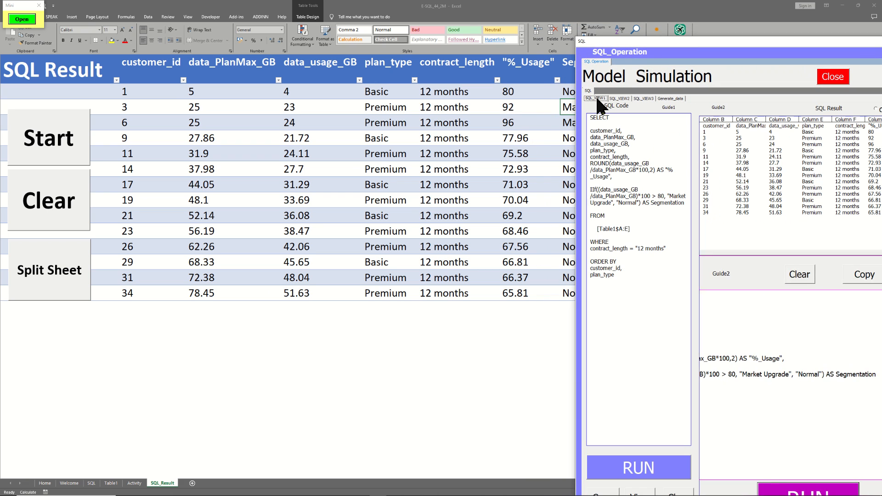
pyautogui.moveTo(653, 42); pyautogui.dragTo(730, 43)
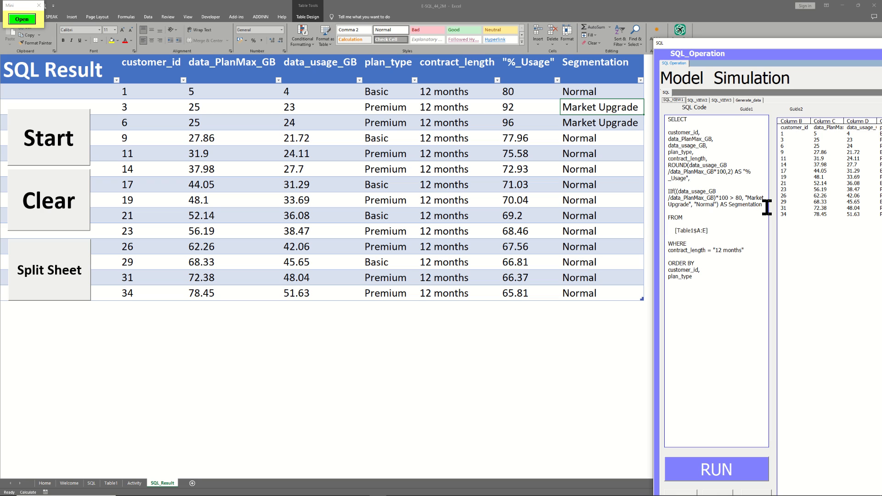
pyautogui.moveTo(748, 208); pyautogui.dragTo(664, 192)
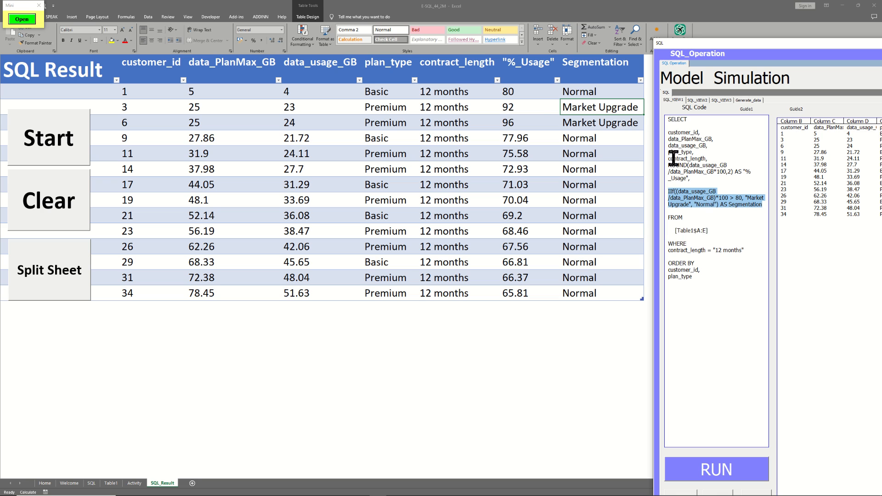
pyautogui.click(750, 206)
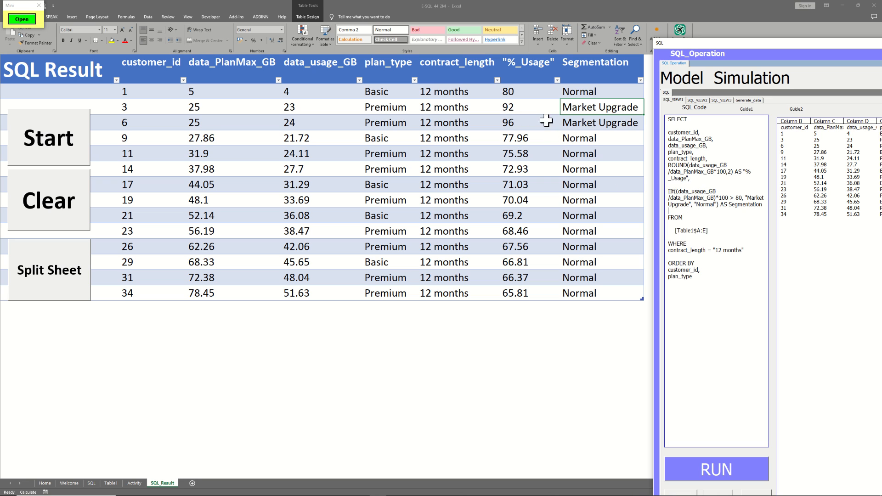
pyautogui.click(509, 91)
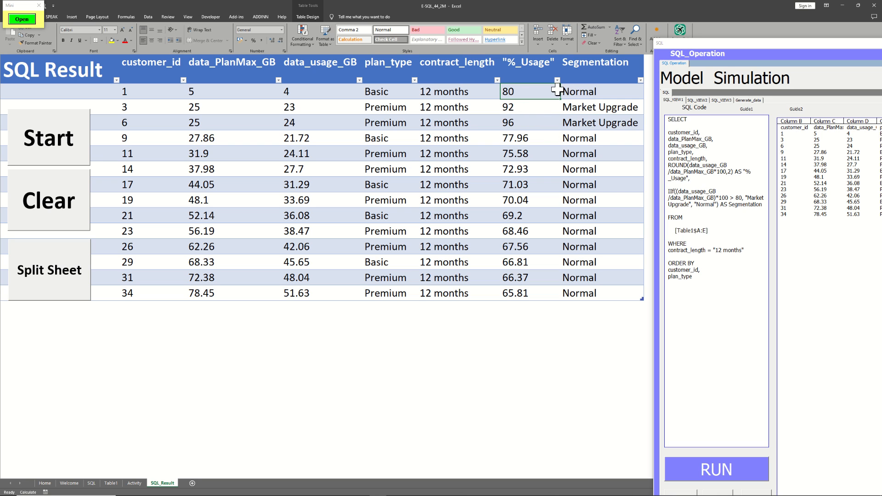
pyautogui.click(589, 90)
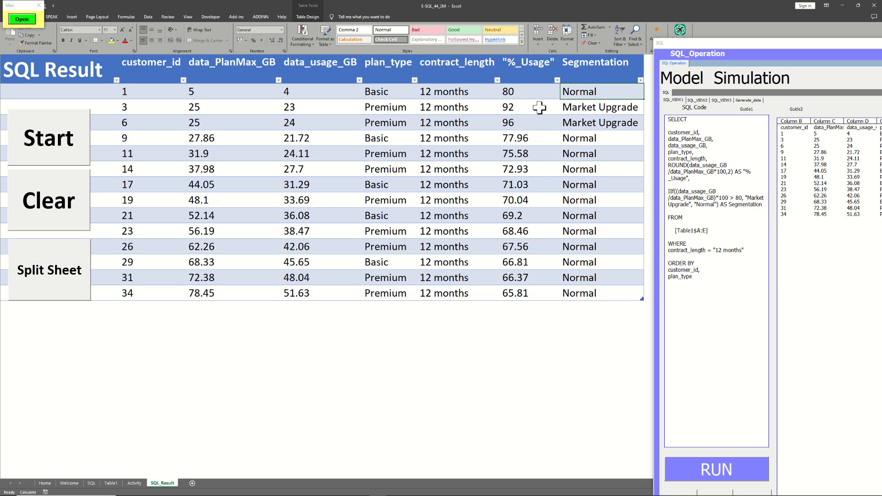
pyautogui.moveTo(539, 107); pyautogui.dragTo(593, 121)
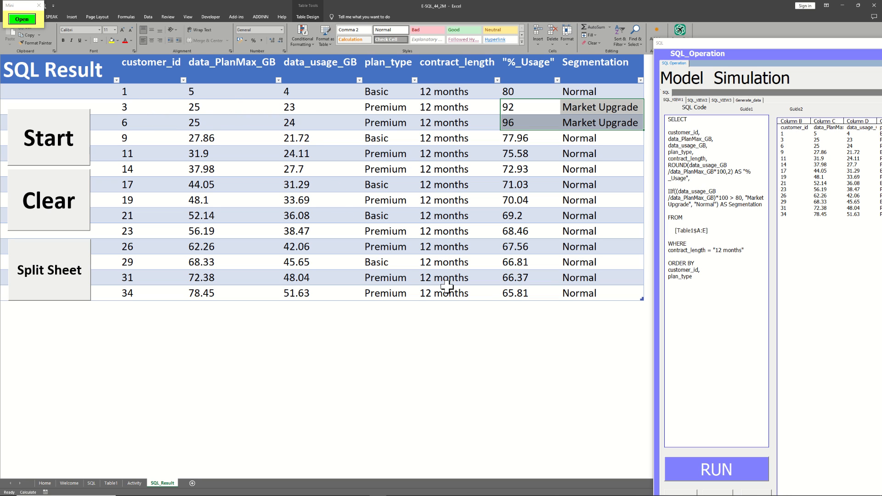
pyautogui.click(277, 309)
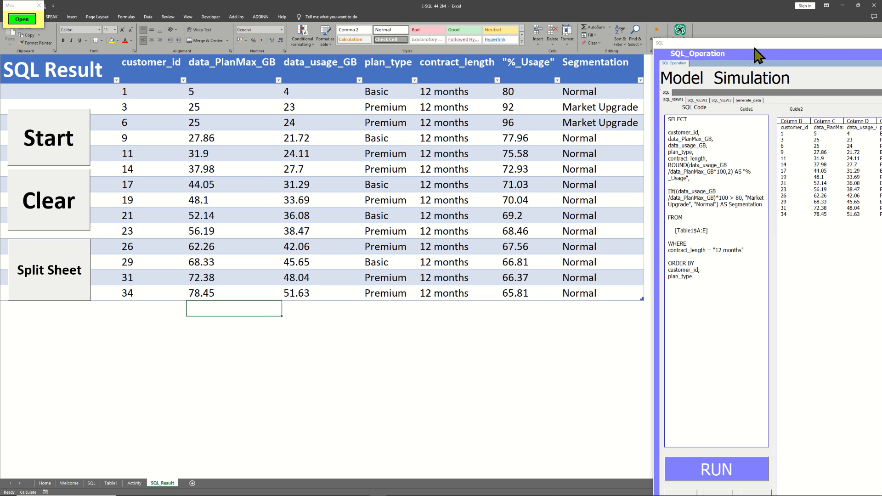
# Turn on the Comment option for the query in SQL_VIEW1 and choose a comment colour for the Activity sheet
pyautogui.moveTo(748, 47); pyautogui.dragTo(330, 61)
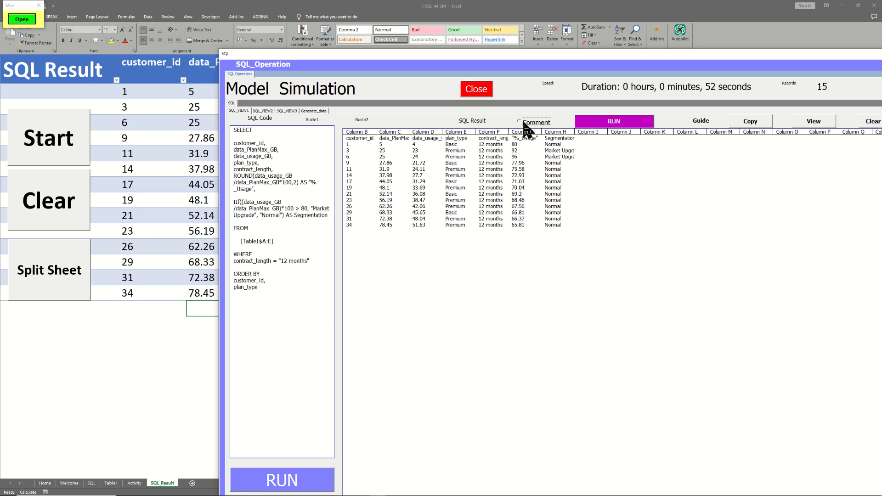
pyautogui.click(523, 123)
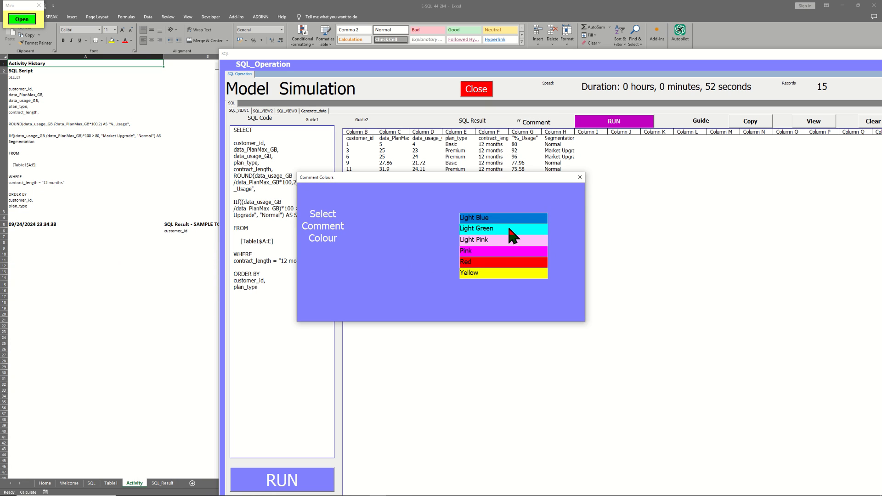
pyautogui.click(498, 230)
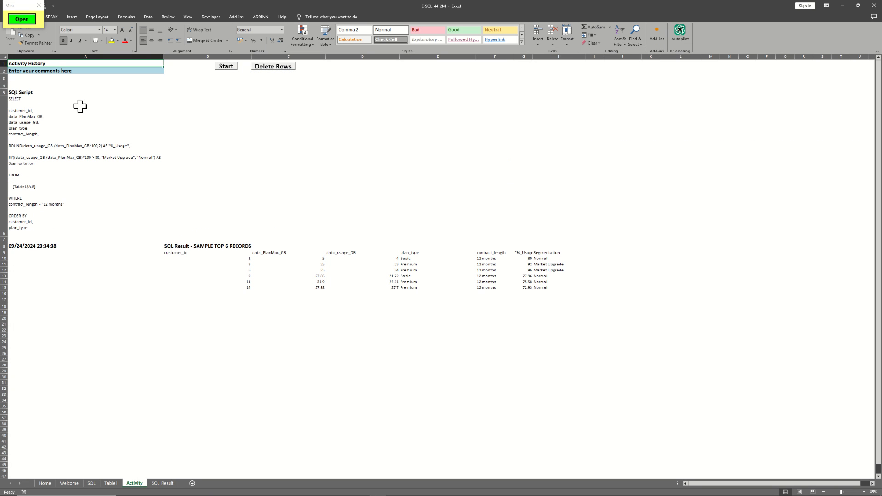
# Replace the "Enter your comments here" placeholder in the Activity sheet with "Customers and Segmentations"
pyautogui.click(62, 72)
pyautogui.doubleClick(62, 72)
pyautogui.moveTo(86, 73); pyautogui.dragTo(2, 70)
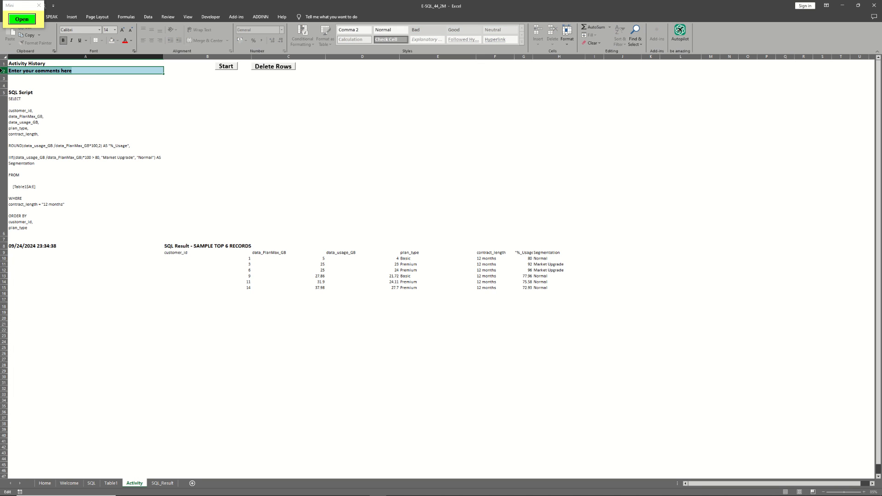
pyautogui.write('Customers and Segmentations')
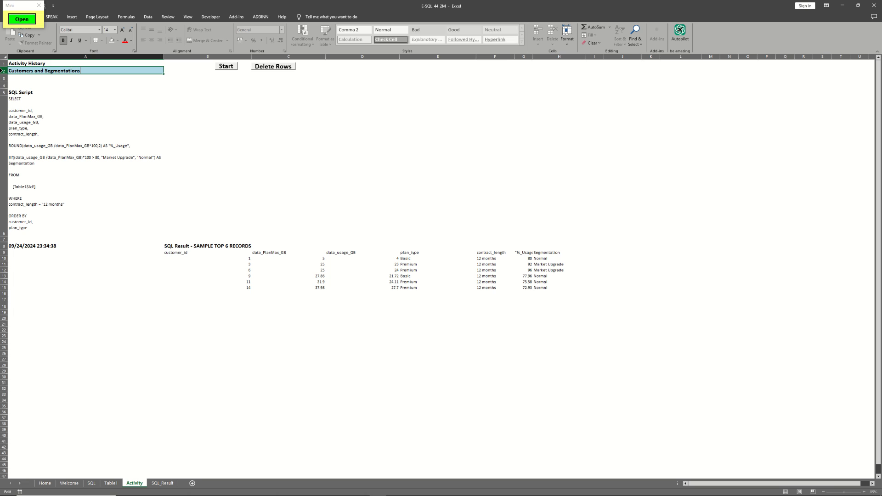
pyautogui.press('Return')
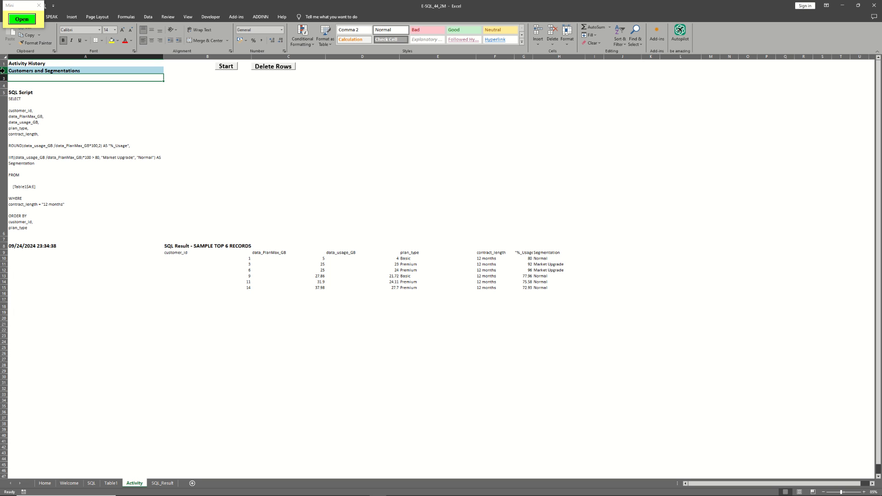
# Reopen the SQL_Operation form from the Activity sheet in Large Report View and show the query in SQL_VIEW2
pyautogui.click(225, 66)
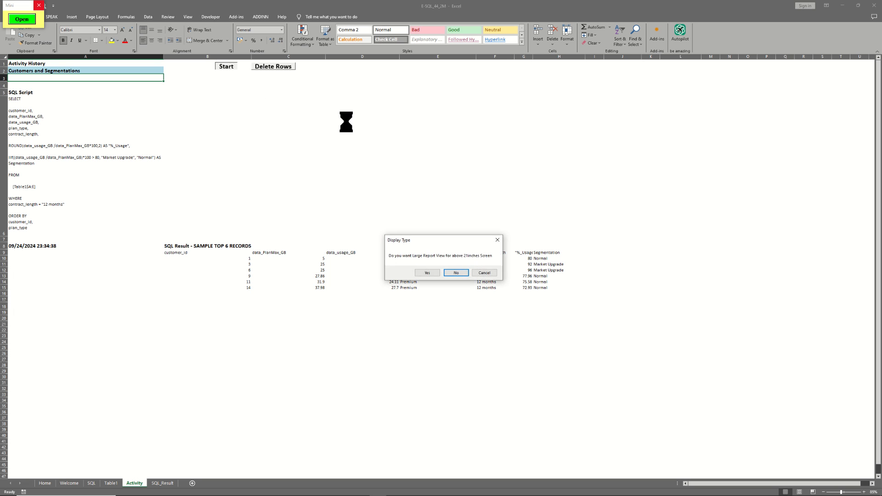
pyautogui.click(422, 272)
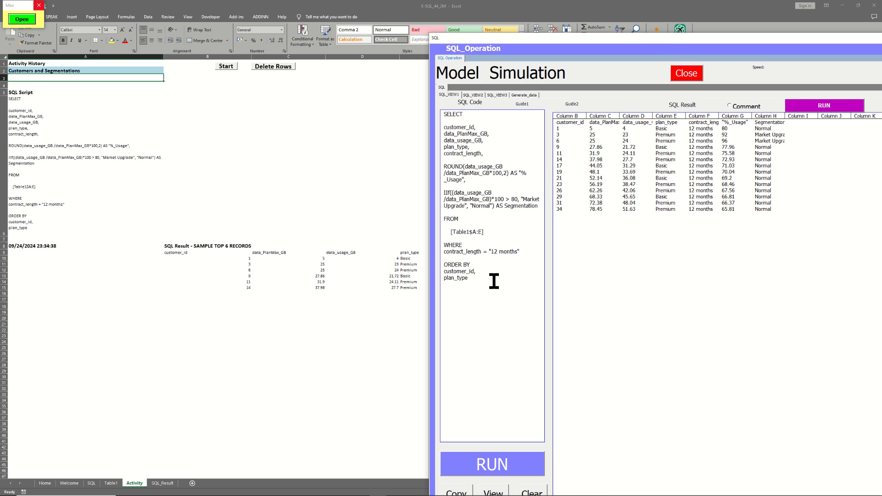
pyautogui.click(473, 95)
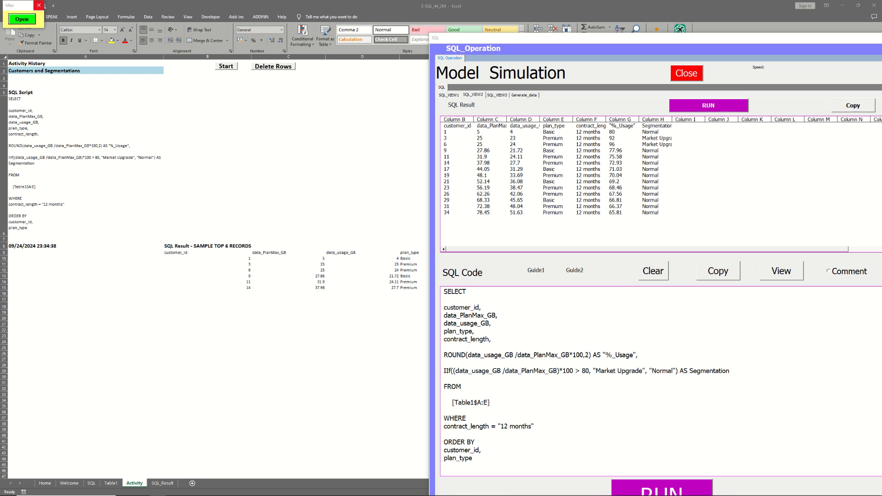
pyautogui.click(522, 266)
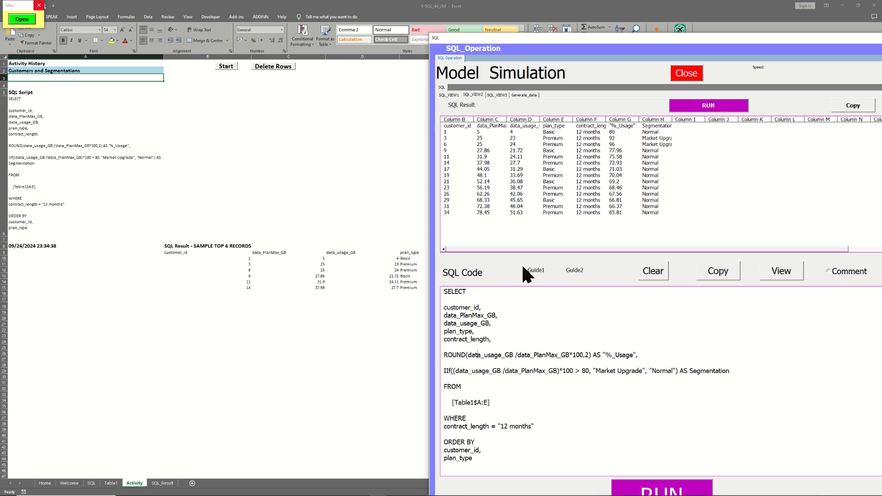
# Add the condition "And (data_usage_GB /data_PlanMax_GB)*100 > 80" to the WHERE clause after contract_length = "12 months"
pyautogui.moveTo(565, 46); pyautogui.dragTo(575, 19)
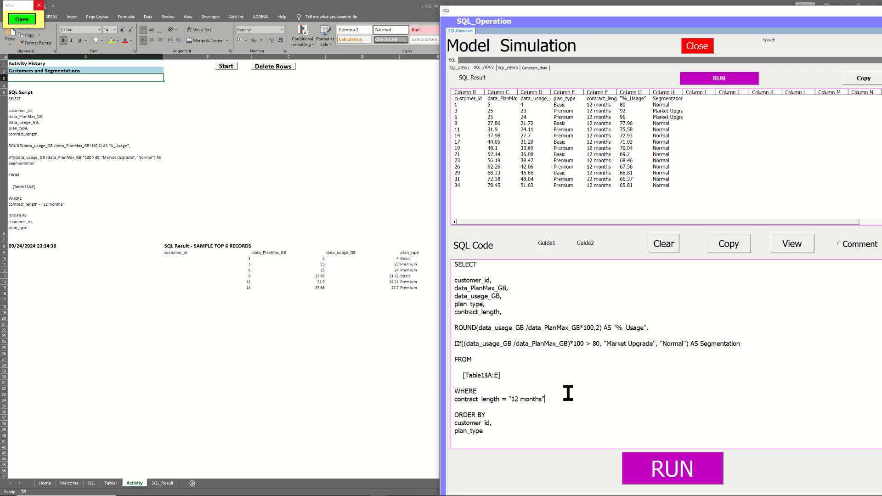
pyautogui.press('Return')
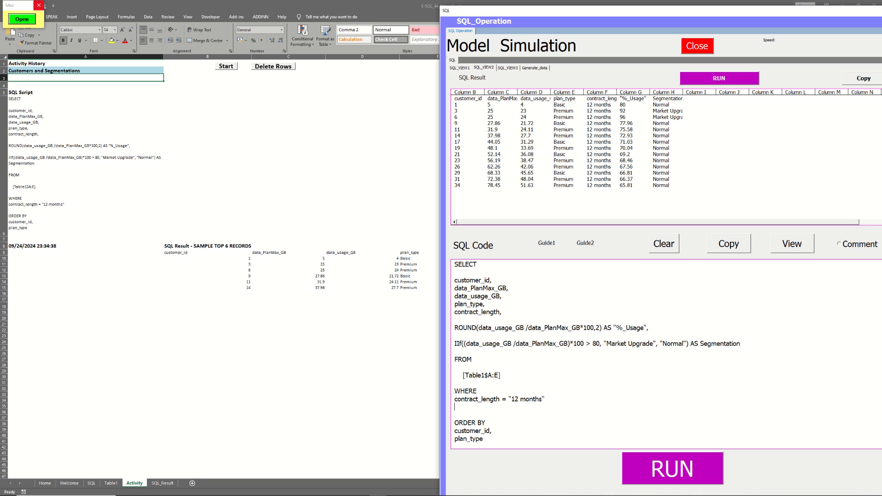
pyautogui.write('And (data_usage_GB /data_PlanMax_GB)*100 > 80')
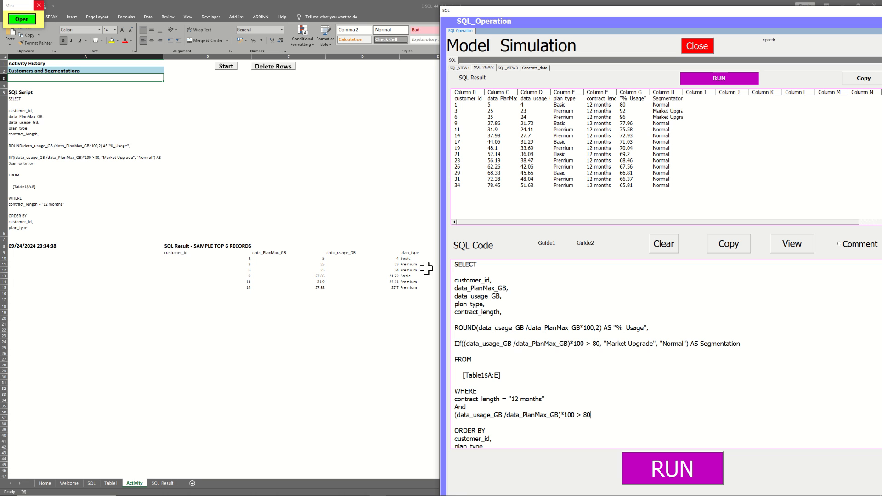
pyautogui.moveTo(504, 14); pyautogui.dragTo(442, 19)
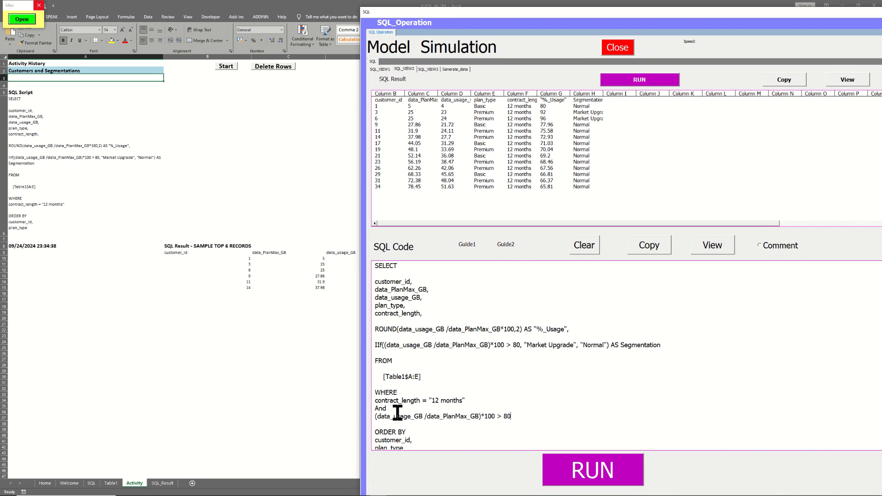
pyautogui.moveTo(521, 418); pyautogui.dragTo(371, 409)
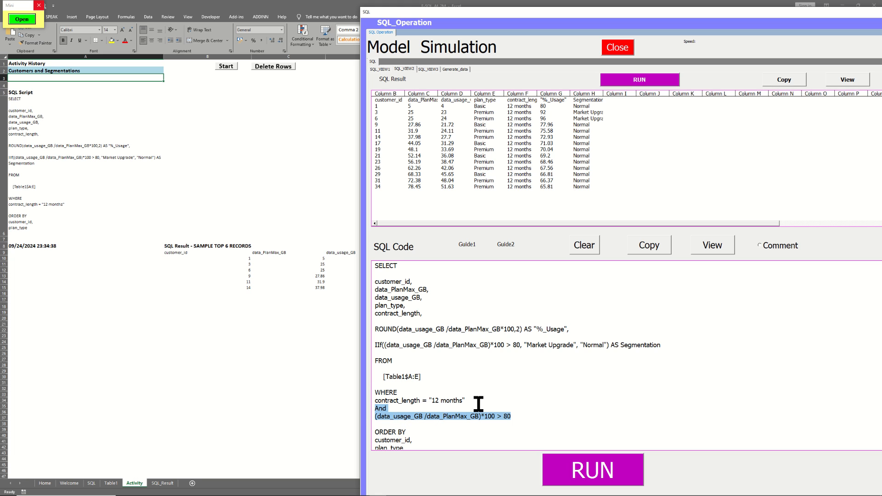
# Run the filtered query in SQL_VIEW2 and move the SQL_Operation form aside to expose the SQL_Result sheet
pyautogui.click(591, 468)
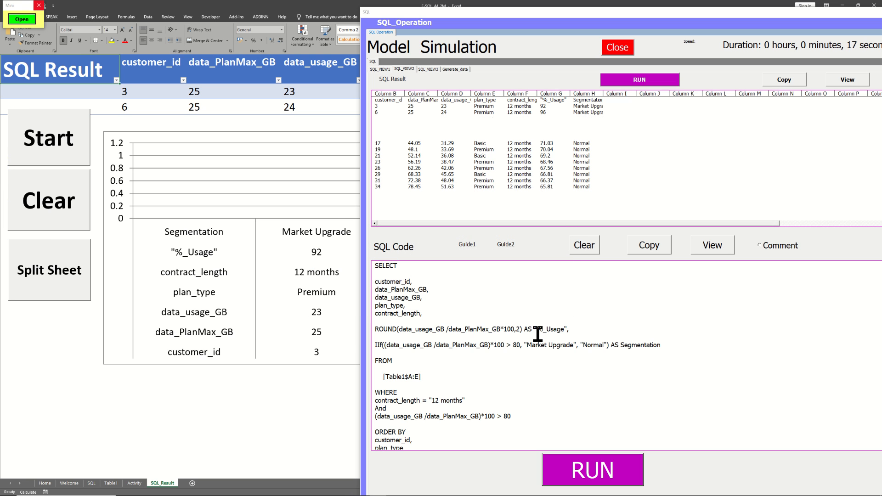
pyautogui.moveTo(489, 22); pyautogui.dragTo(642, 35)
pyautogui.click(472, 123)
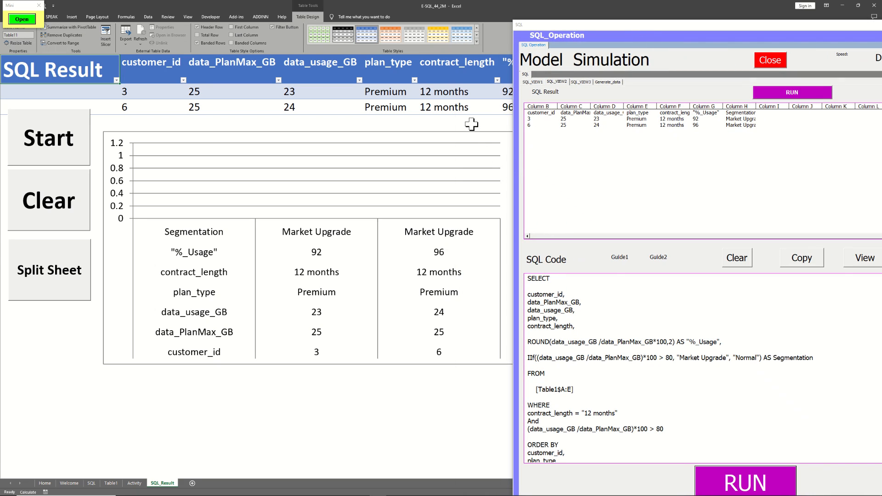
# Delete the chart beneath the SQL Result table and move the SQL_Operation form clear of all the table's columns
pyautogui.click(451, 200)
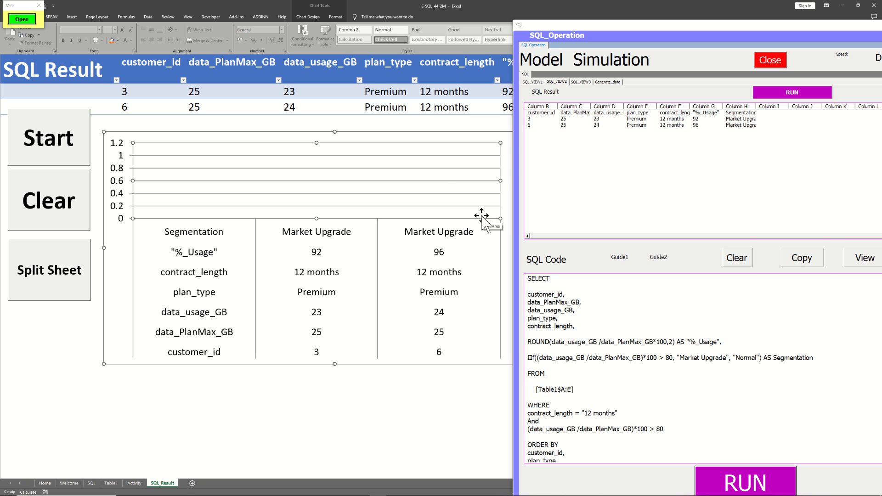
pyautogui.click(436, 134)
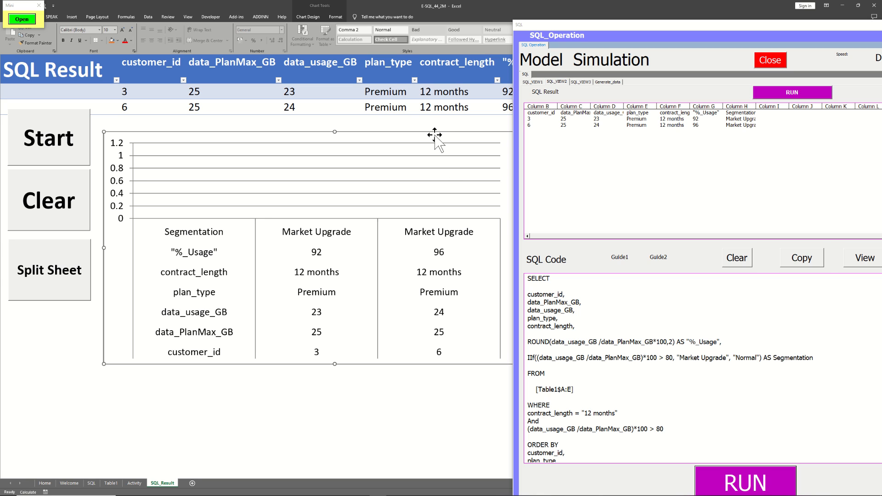
pyautogui.press('Delete')
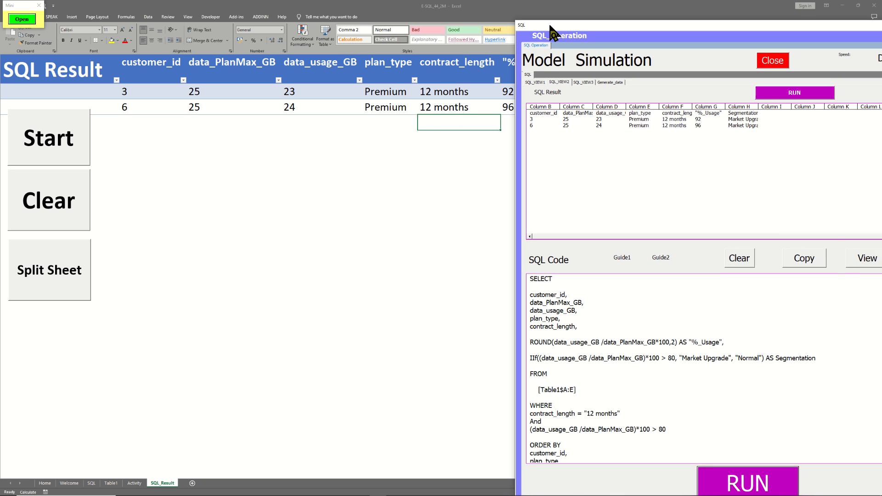
pyautogui.moveTo(547, 28); pyautogui.dragTo(700, 33)
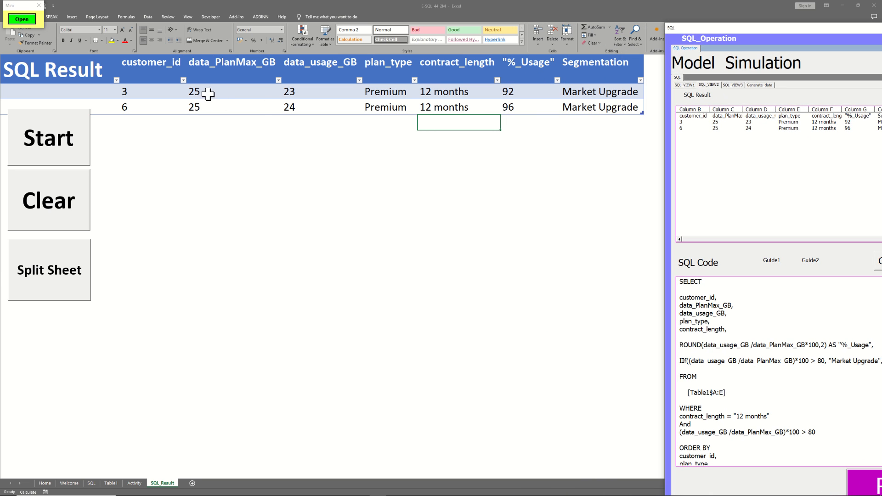
# Bring the SQL_Operation form back into view and turn on its SQL Result Comment option with Light Green as the comment colour
pyautogui.moveTo(760, 36); pyautogui.dragTo(295, 51)
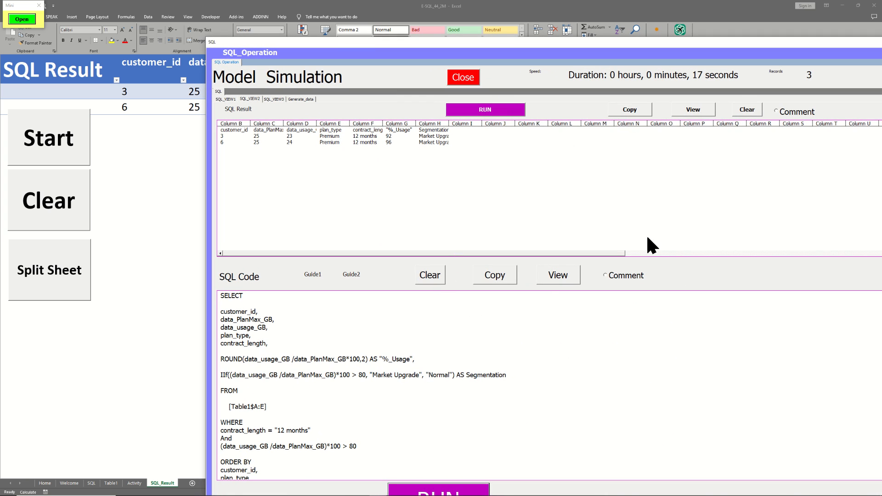
pyautogui.click(797, 112)
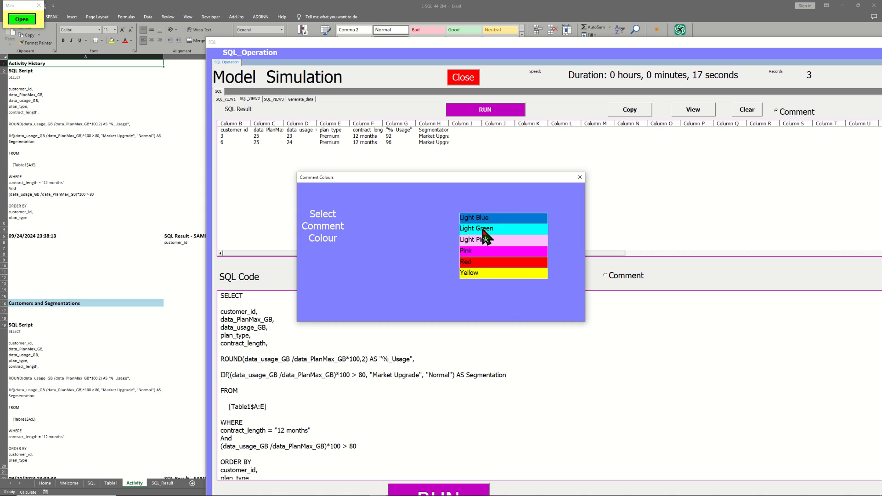
pyautogui.click(485, 229)
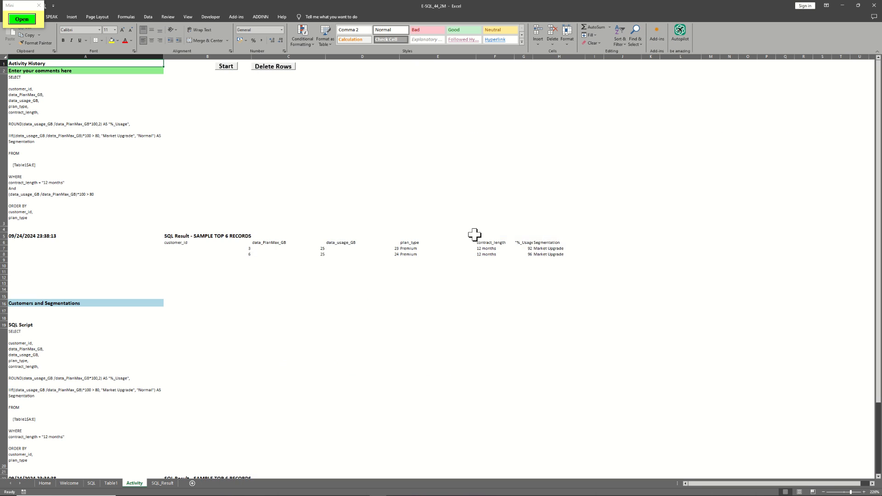
# Replace the green "Enter your comments here" placeholder in the Activity sheet with "Specific Market Target"
pyautogui.doubleClick(66, 70)
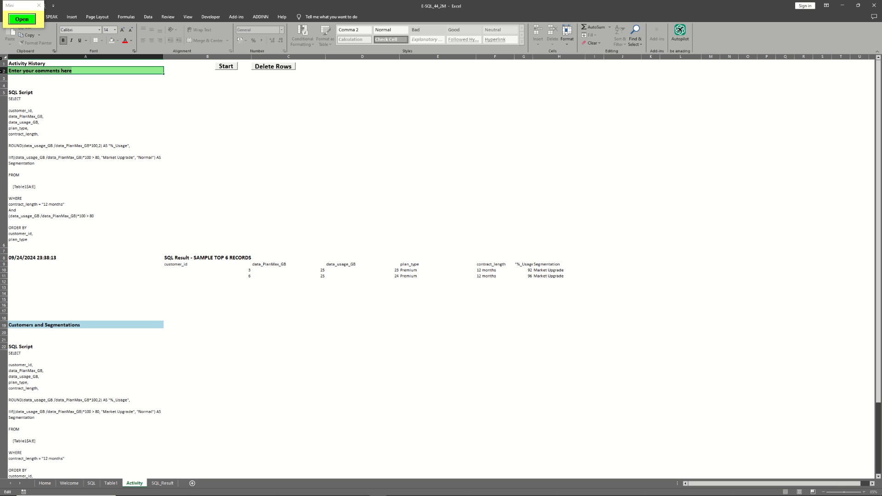
pyautogui.write('Se')
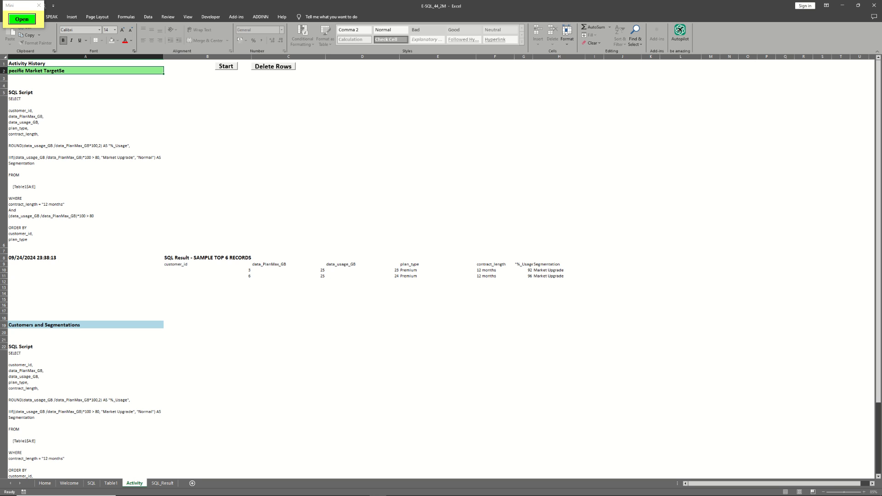
pyautogui.press('Return')
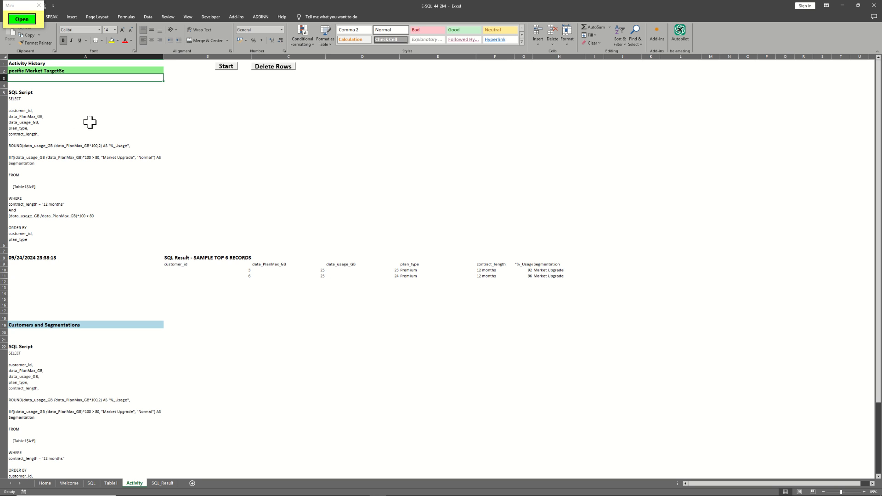
pyautogui.doubleClick(72, 71)
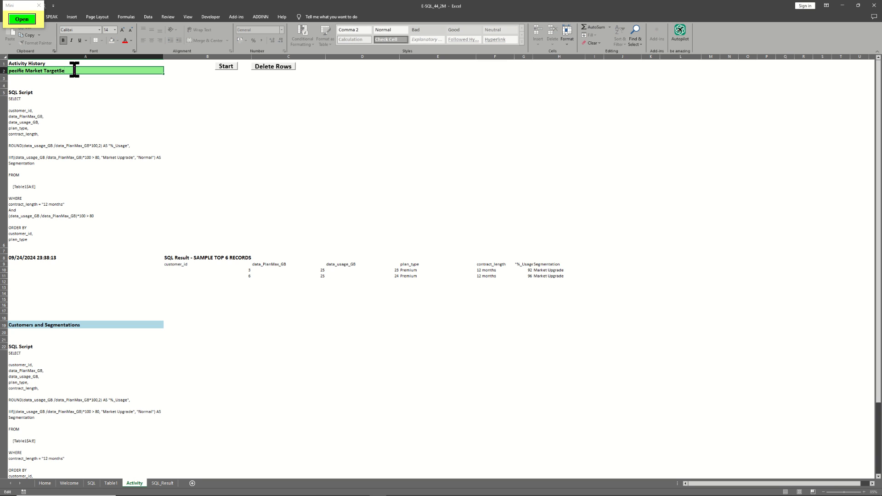
pyautogui.press('Return')
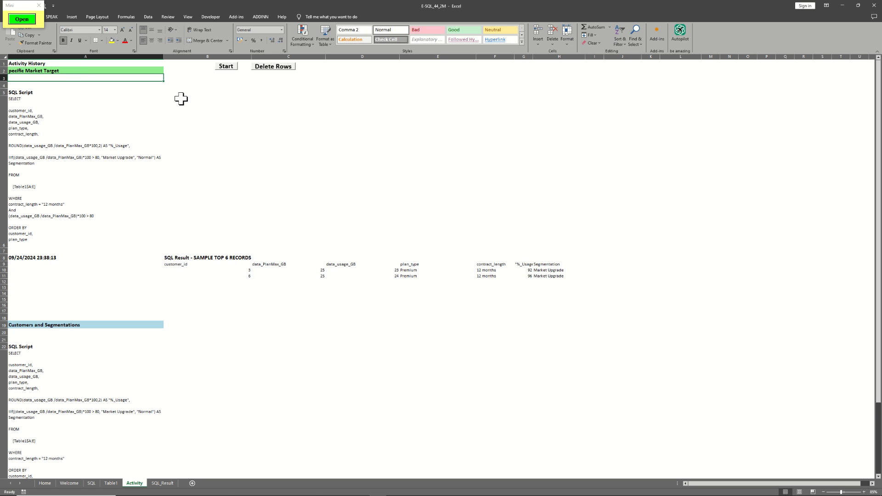
pyautogui.click(16, 70)
pyautogui.doubleClick(16, 71)
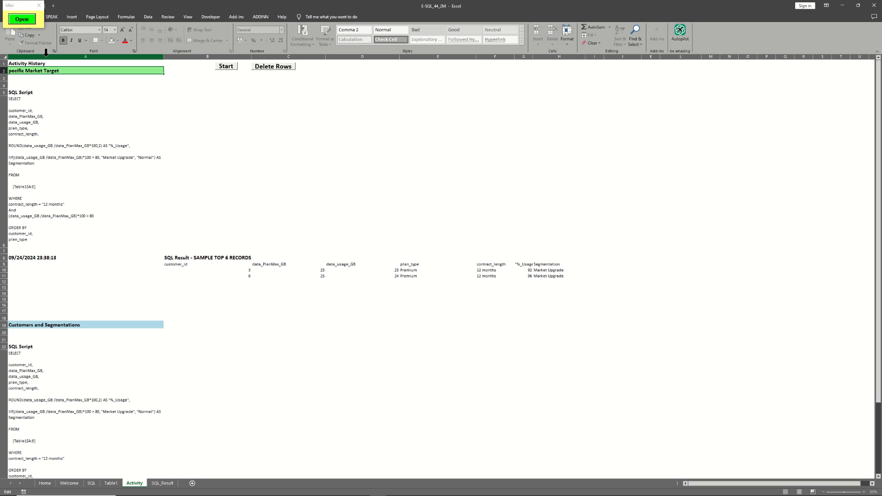
pyautogui.write('S')
pyautogui.press('Return')
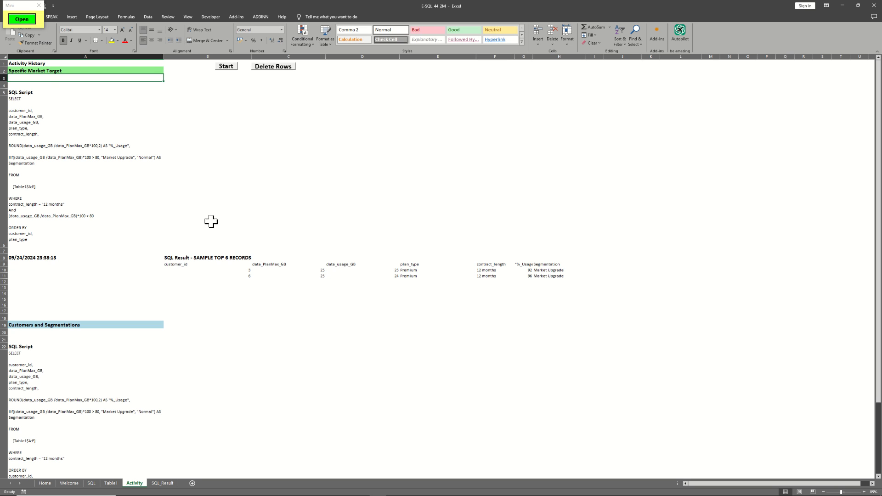
# Review the "Specific Market Target" and "Customers and Segmentations" entries in the Activity sheet, including their SQL scripts and sample results
pyautogui.moveTo(3, 71); pyautogui.dragTo(24, 277)
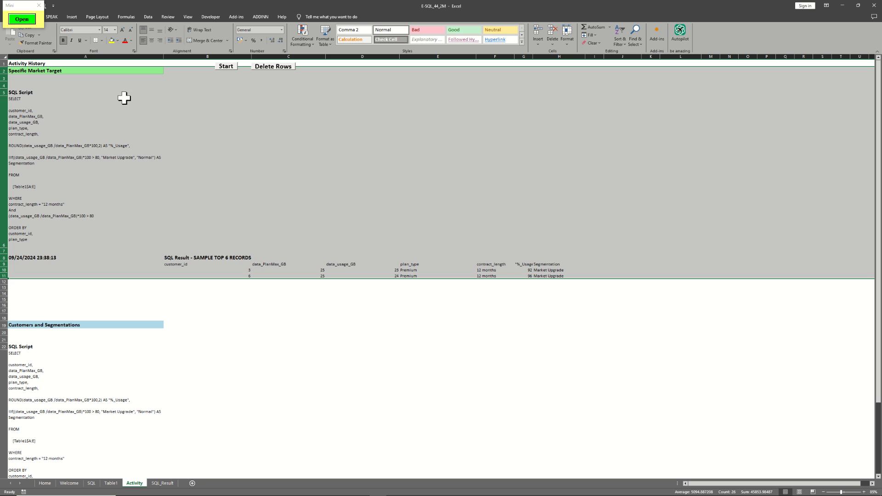
pyautogui.click(4, 325)
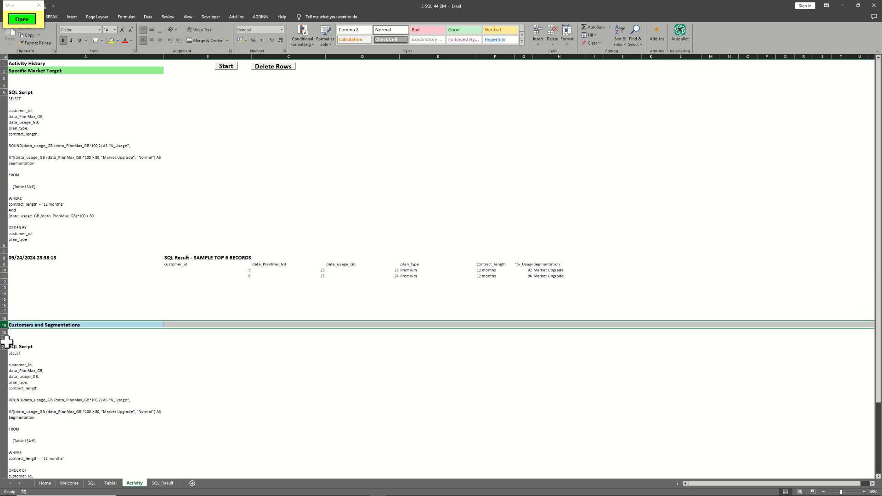
pyautogui.moveTo(5, 340); pyautogui.dragTo(80, 364)
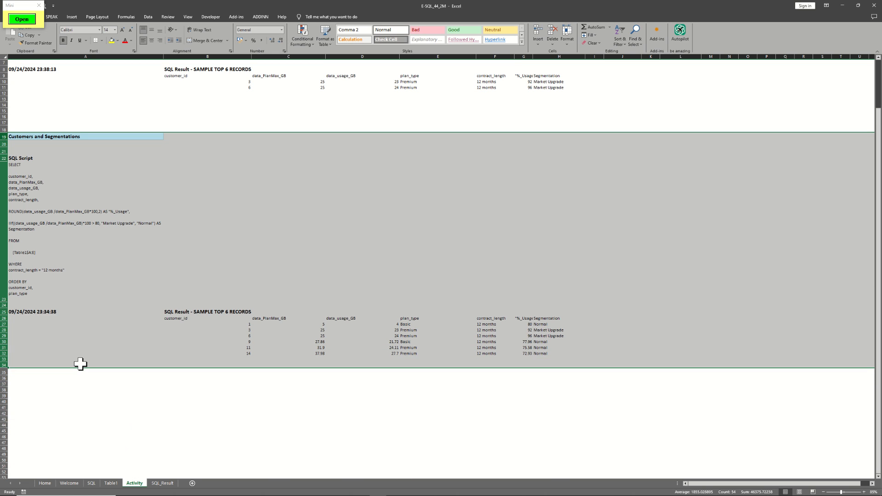
pyautogui.click(210, 249)
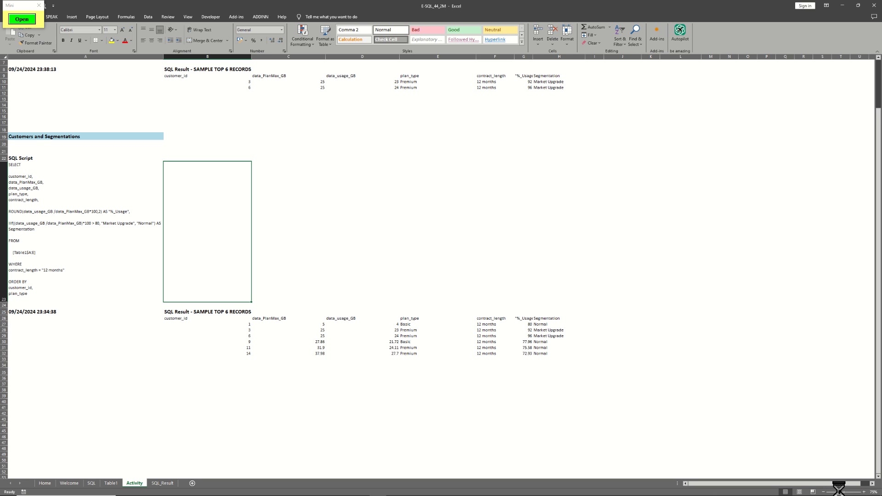
pyautogui.click(294, 321)
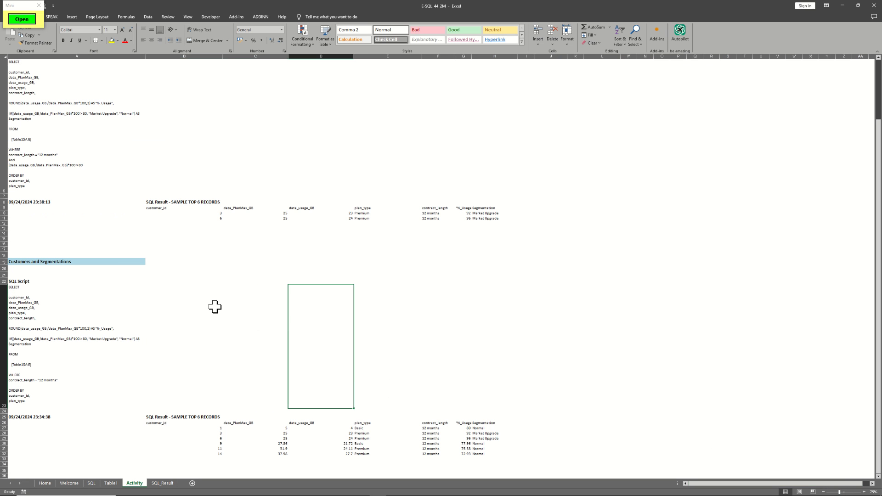
pyautogui.moveTo(232, 144); pyautogui.dragTo(95, 17)
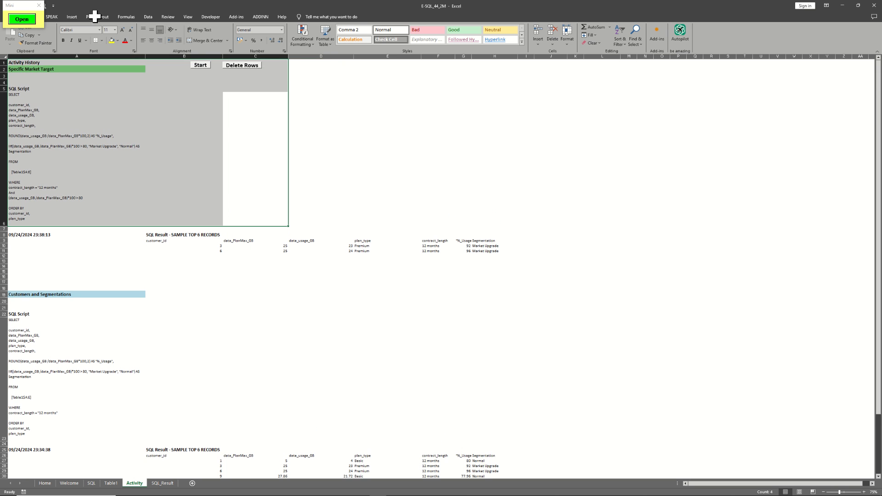
pyautogui.click(110, 194)
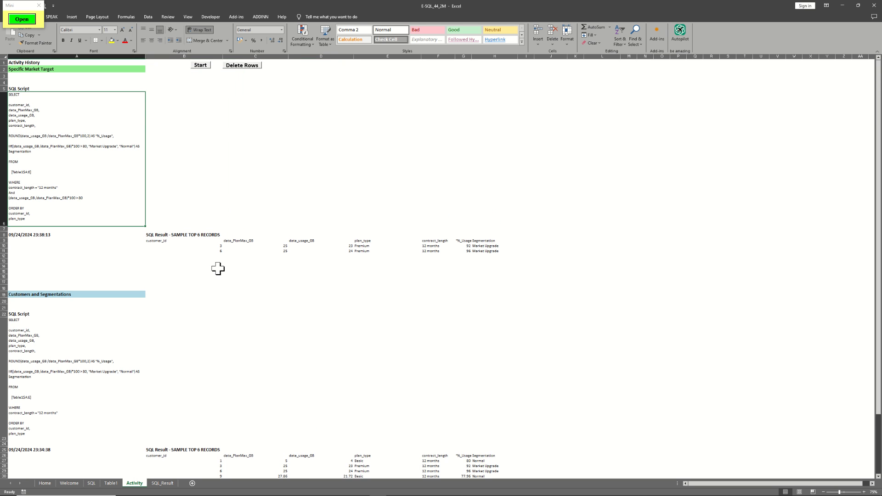